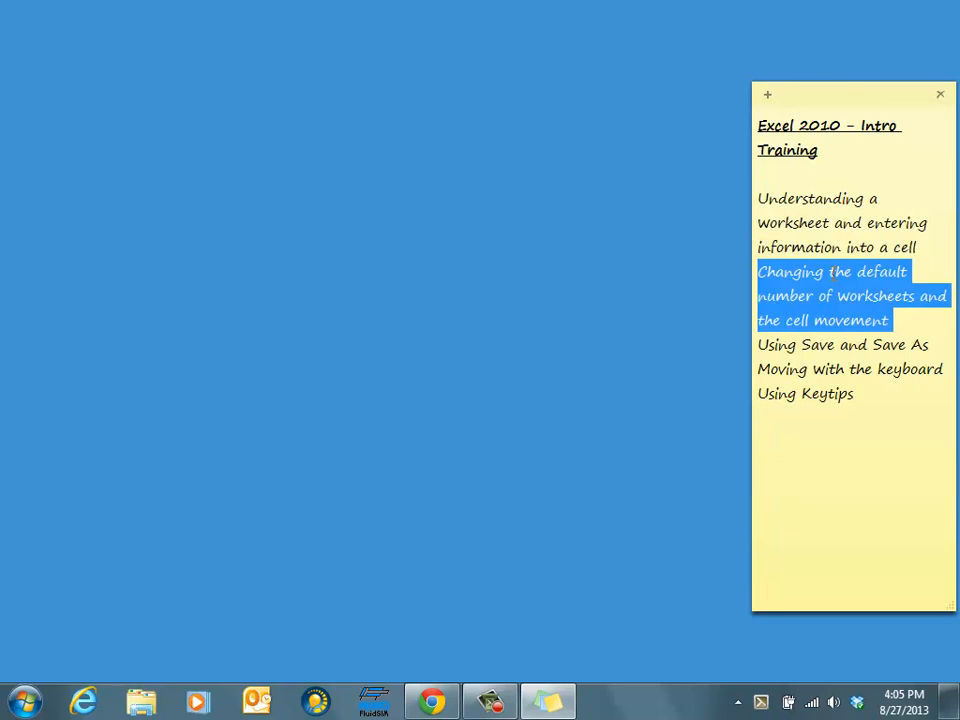
pyautogui.tripleClick(815, 345)
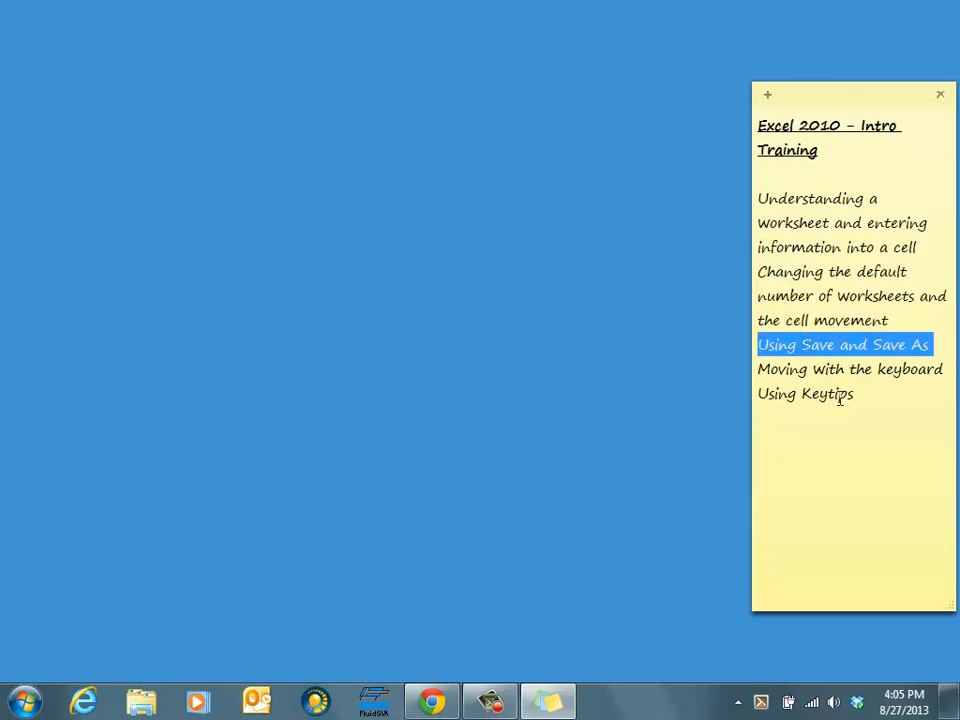
pyautogui.tripleClick(795, 370)
pyautogui.doubleClick(797, 395)
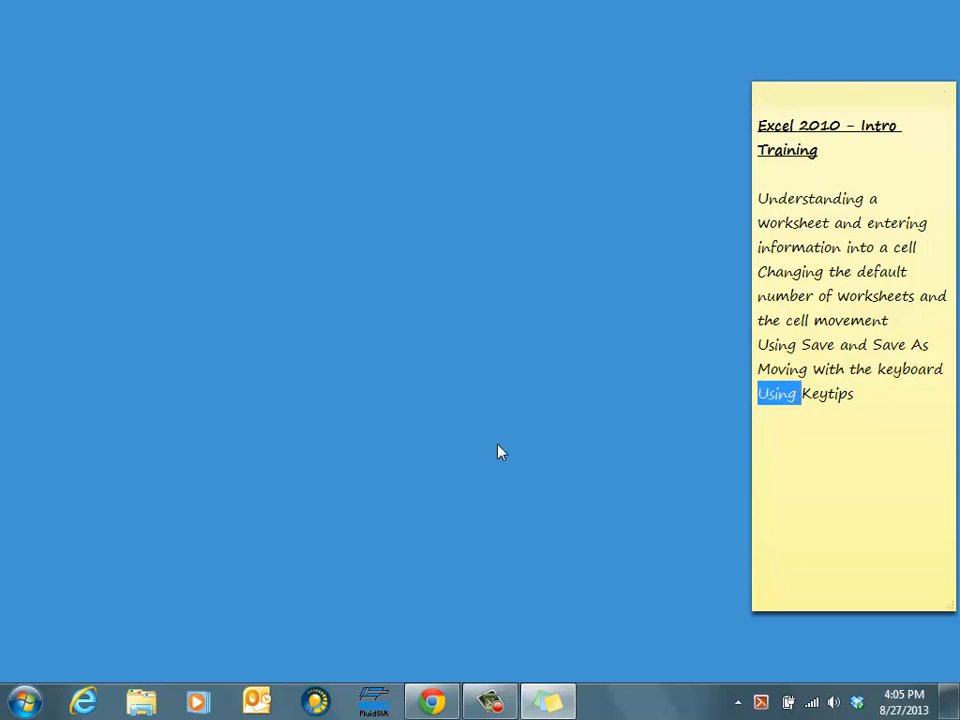
pyautogui.click(857, 398)
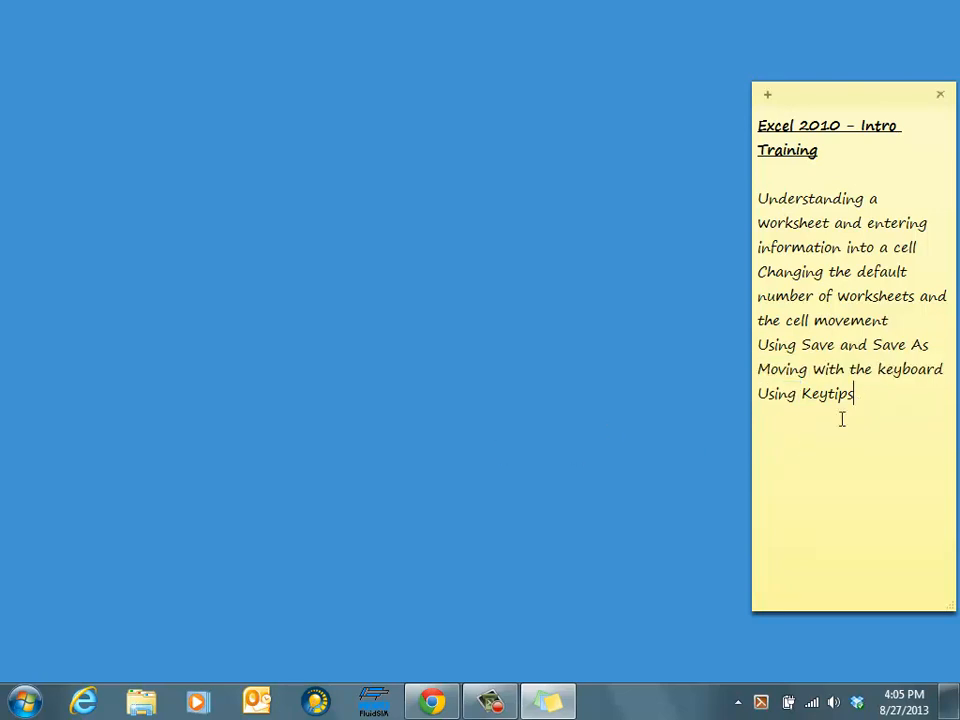
# Launch Microsoft Excel 2010 by searching for excel from the Start menu
pyautogui.click(25, 704)
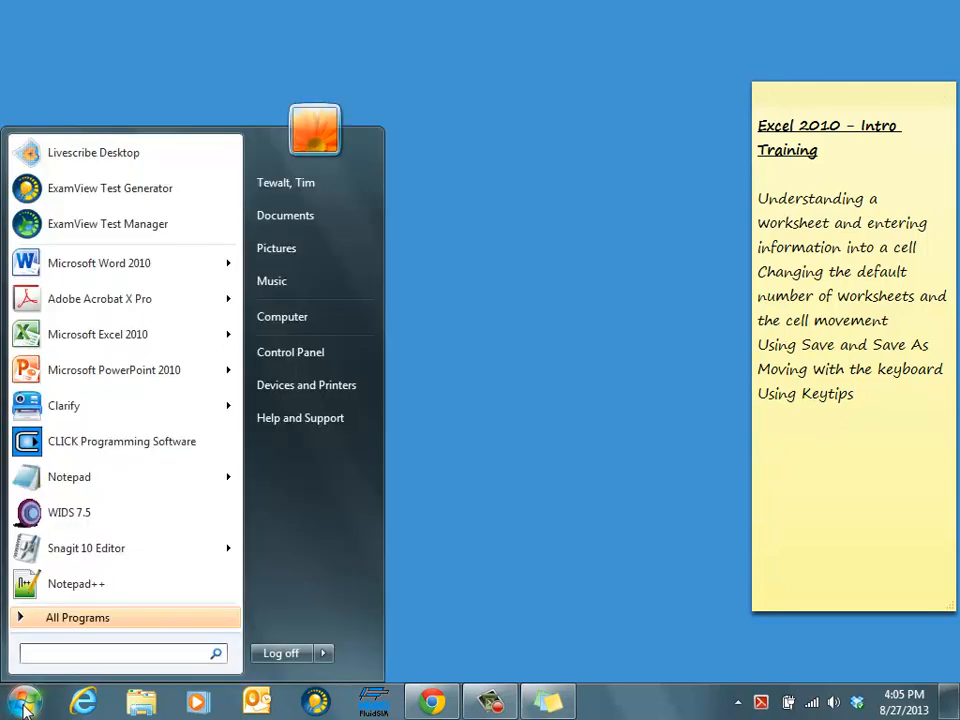
pyautogui.write('excel')
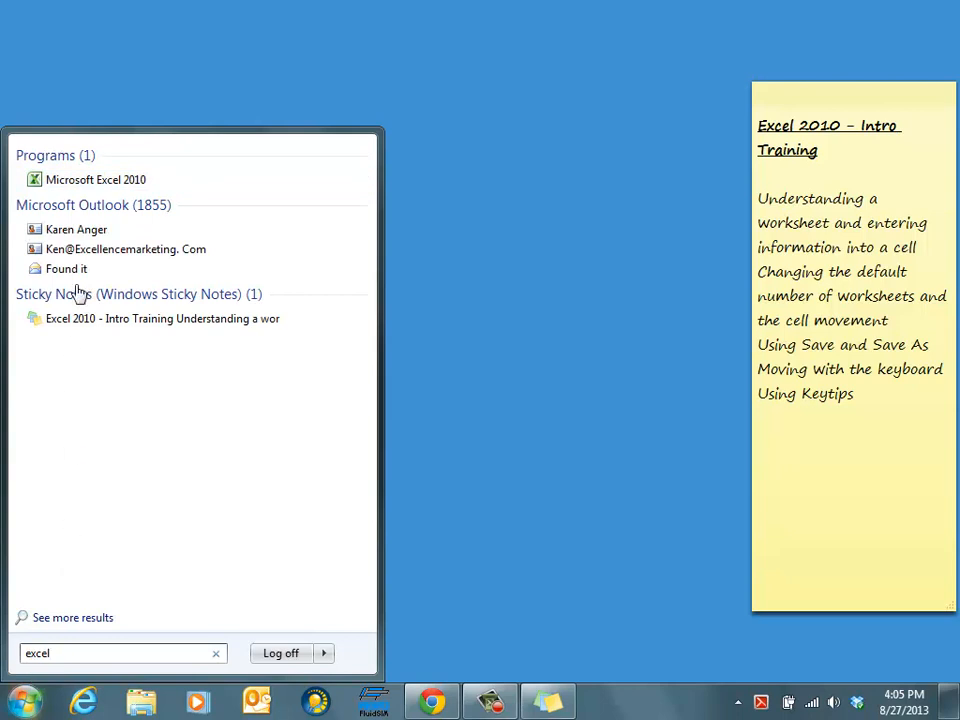
pyautogui.click(110, 189)
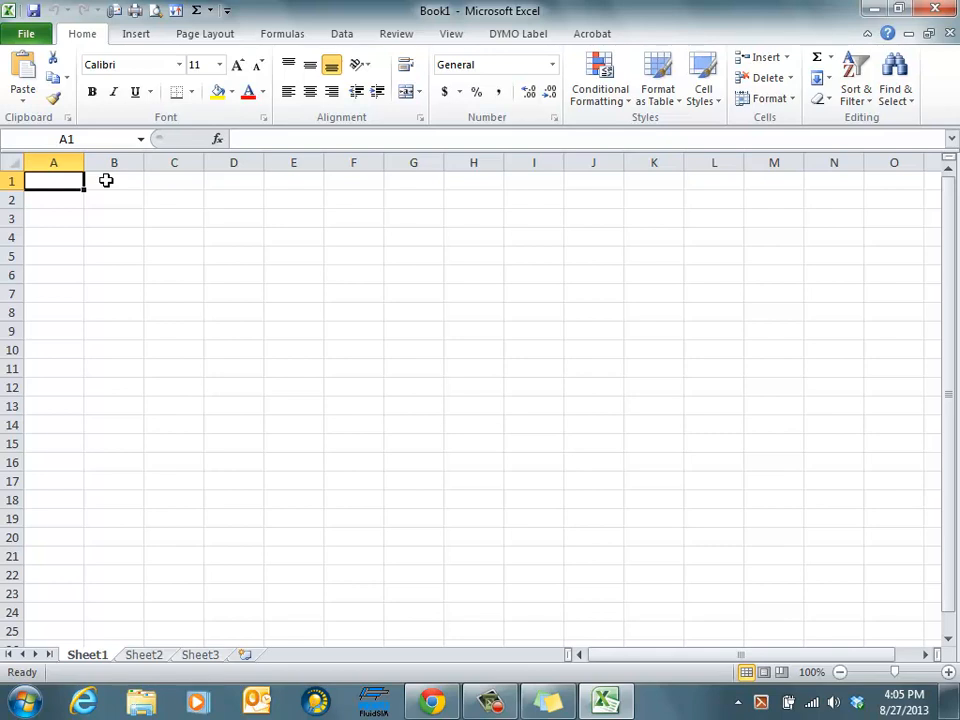
# Select several different cells to examine how the active cell address changes
pyautogui.click(545, 705)
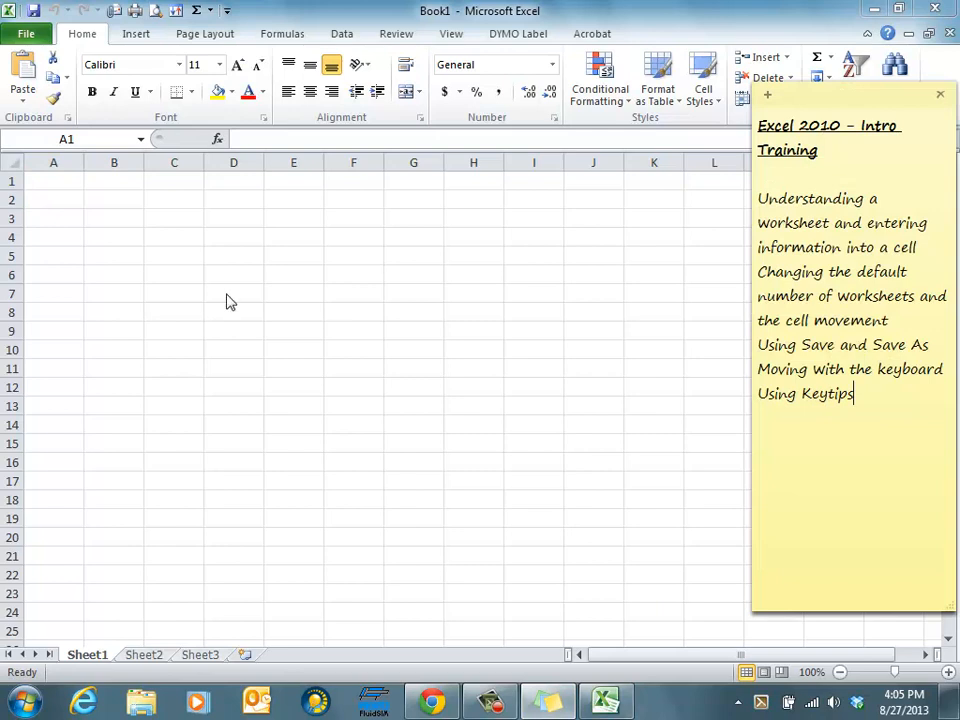
pyautogui.hotkey('alt', 'Tab')
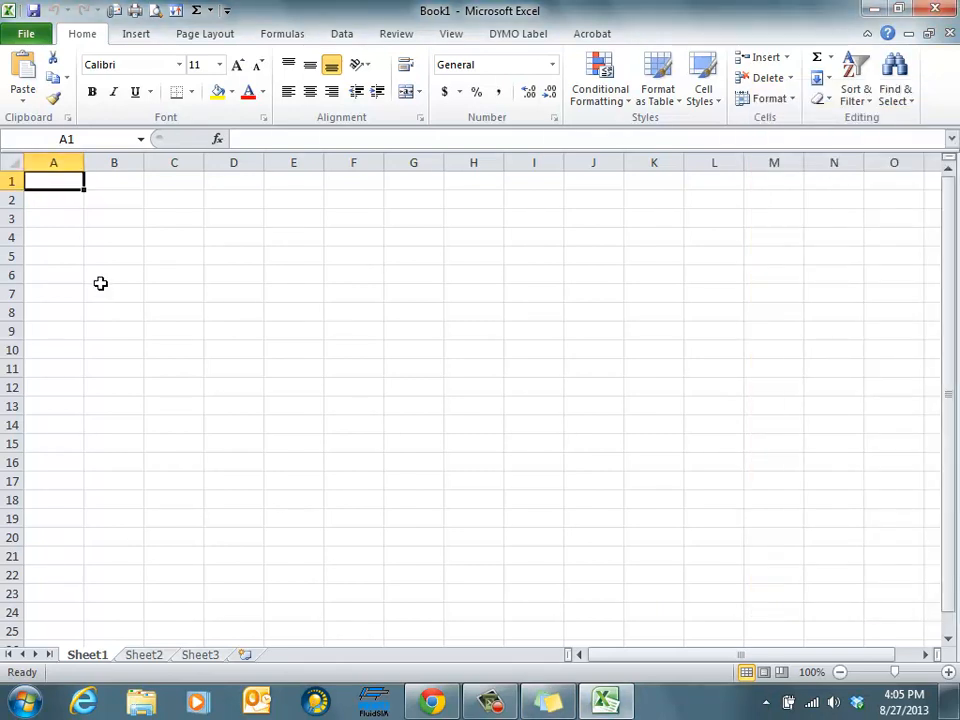
pyautogui.click(55, 218)
pyautogui.click(174, 255)
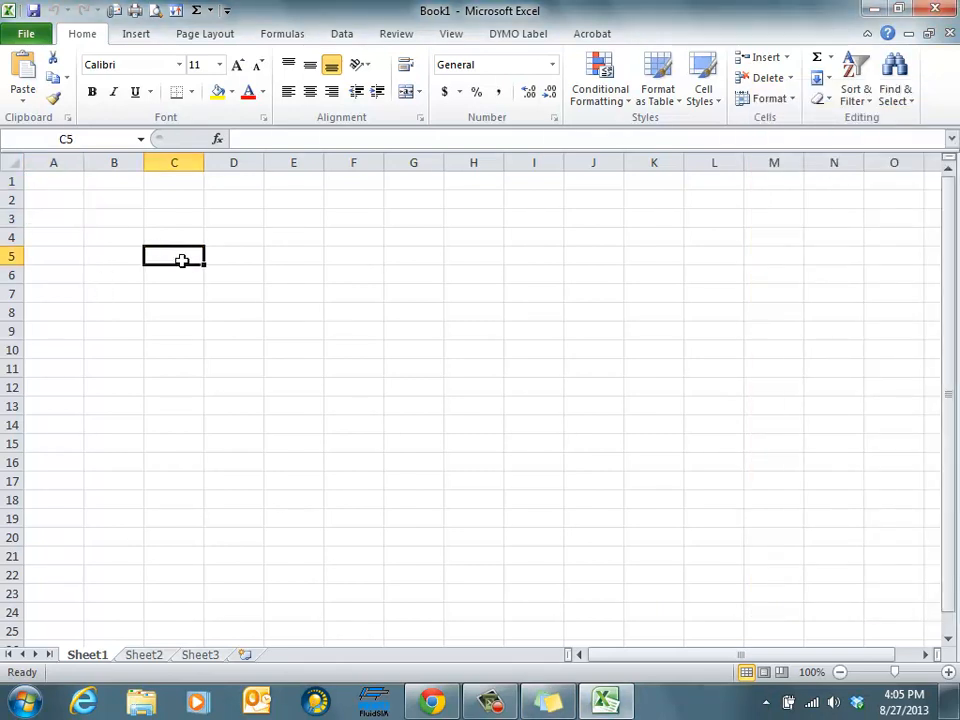
pyautogui.click(191, 295)
pyautogui.click(184, 233)
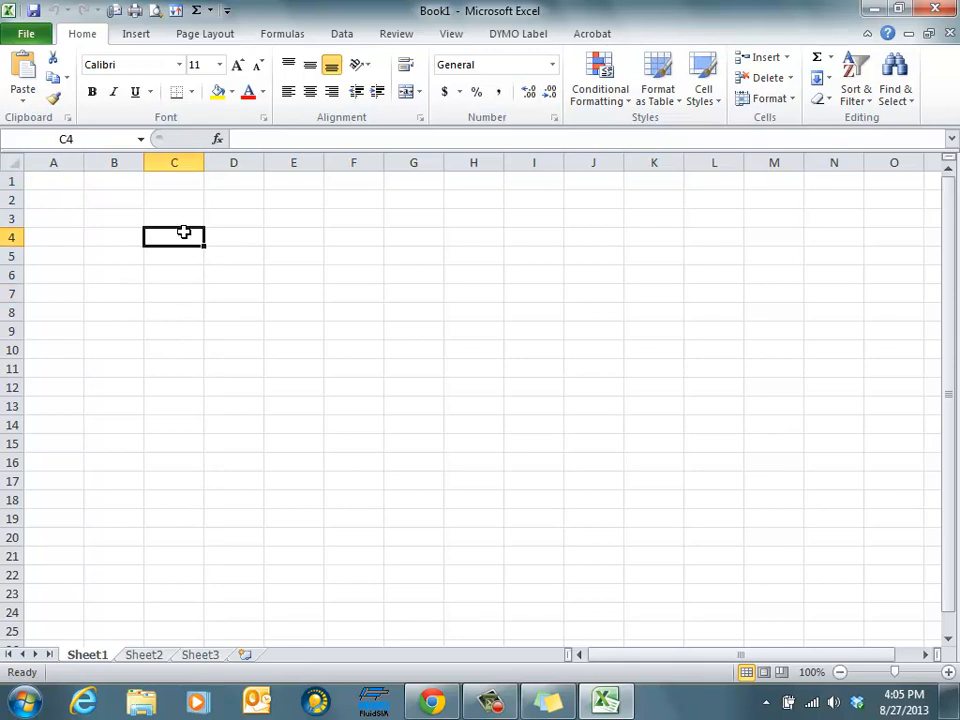
pyautogui.click(76, 140)
# Enter the text A2 cell into cell A2
pyautogui.click(60, 199)
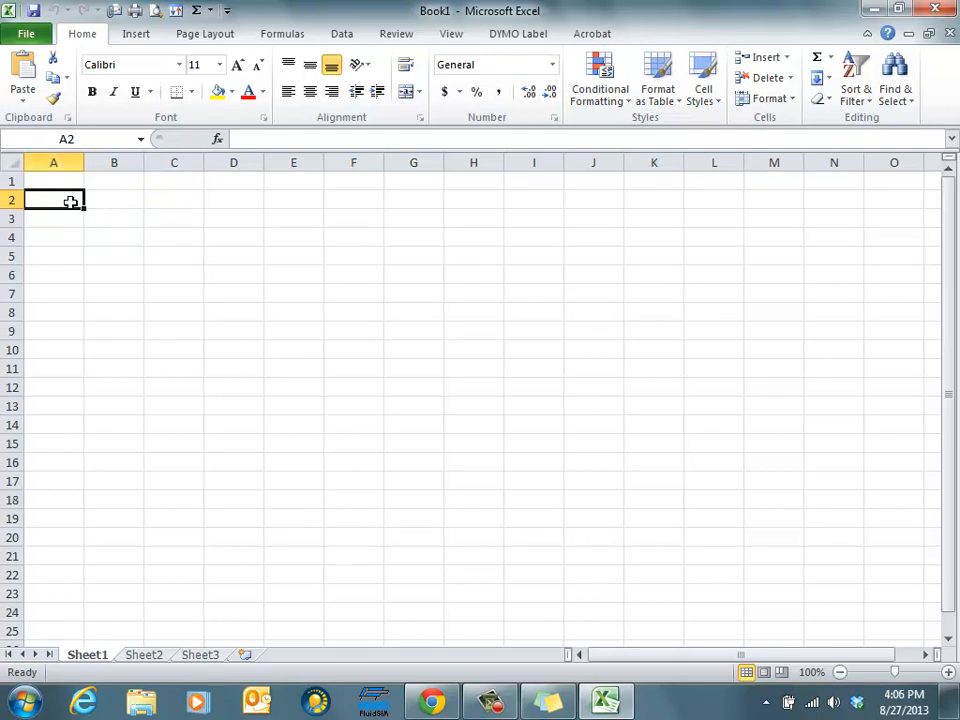
pyautogui.write('A2')
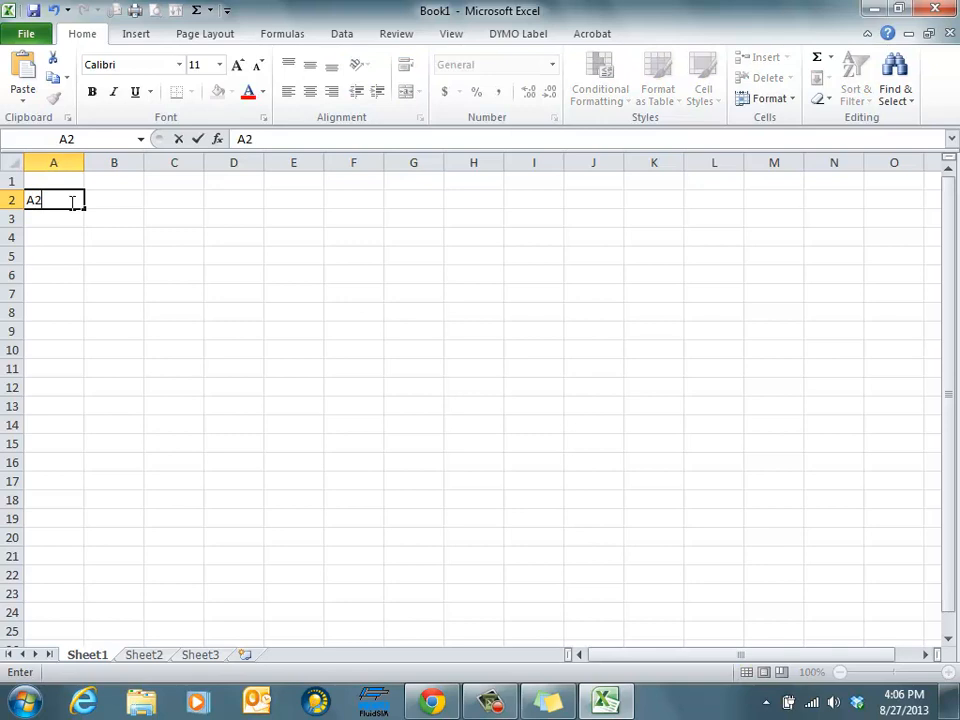
pyautogui.write(' cell')
pyautogui.press('Return')
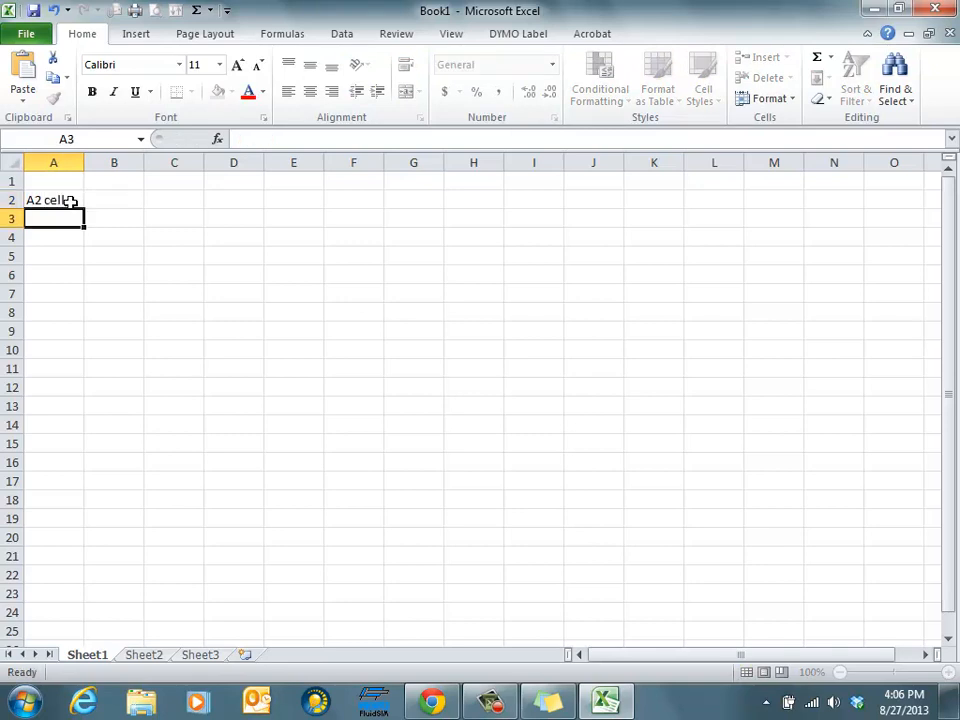
# Enter 5 in cell D5
pyautogui.click(207, 252)
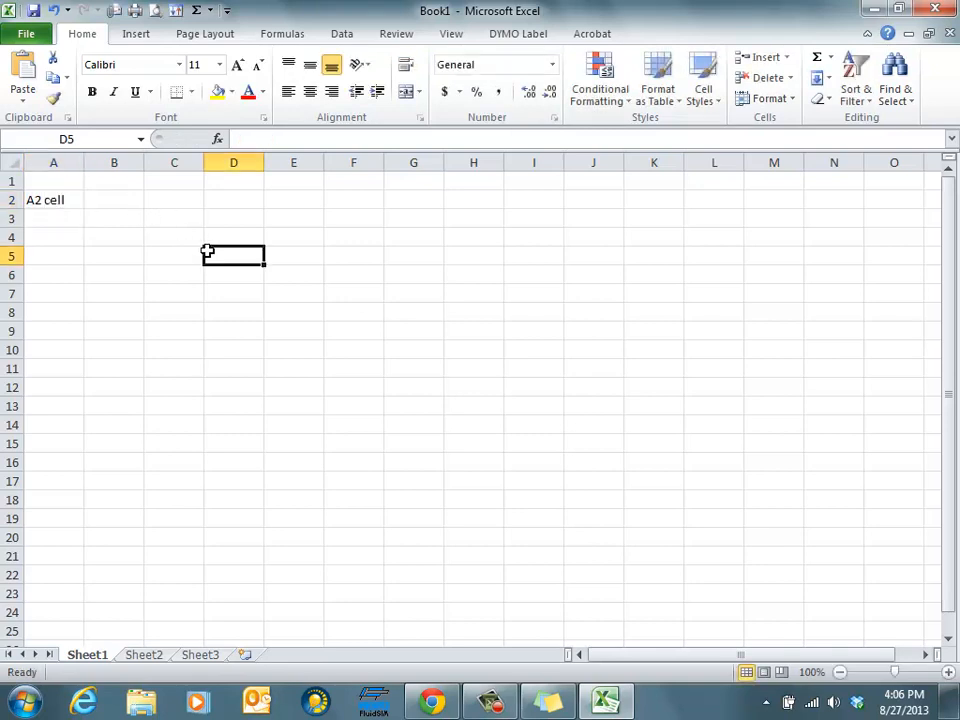
pyautogui.write('5')
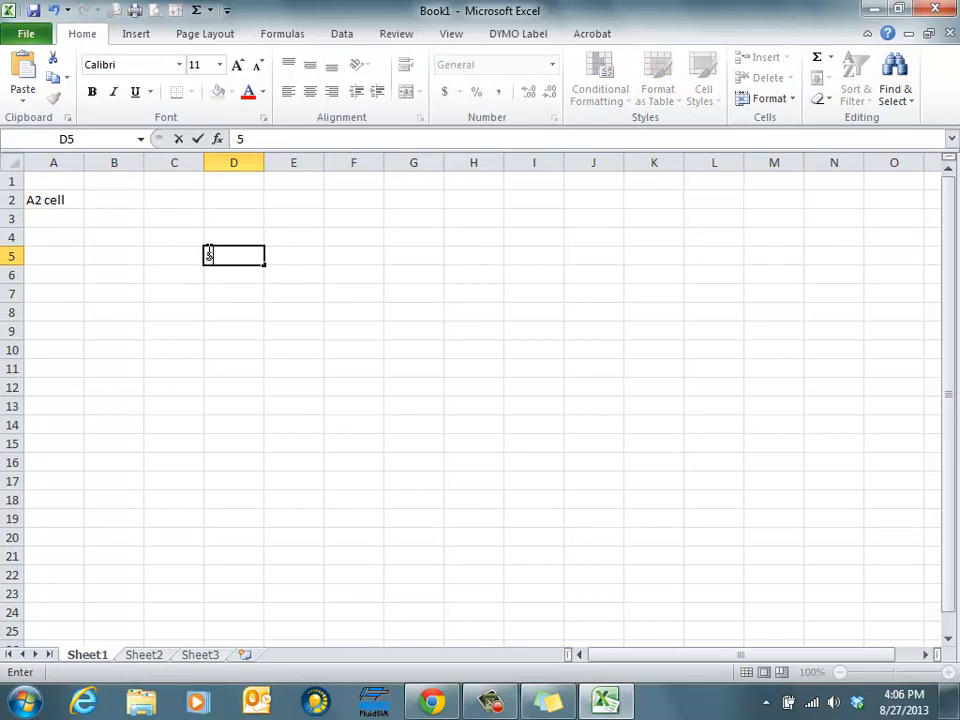
pyautogui.press('Return')
# Replace the contents of cell D5 with 12
pyautogui.click(244, 261)
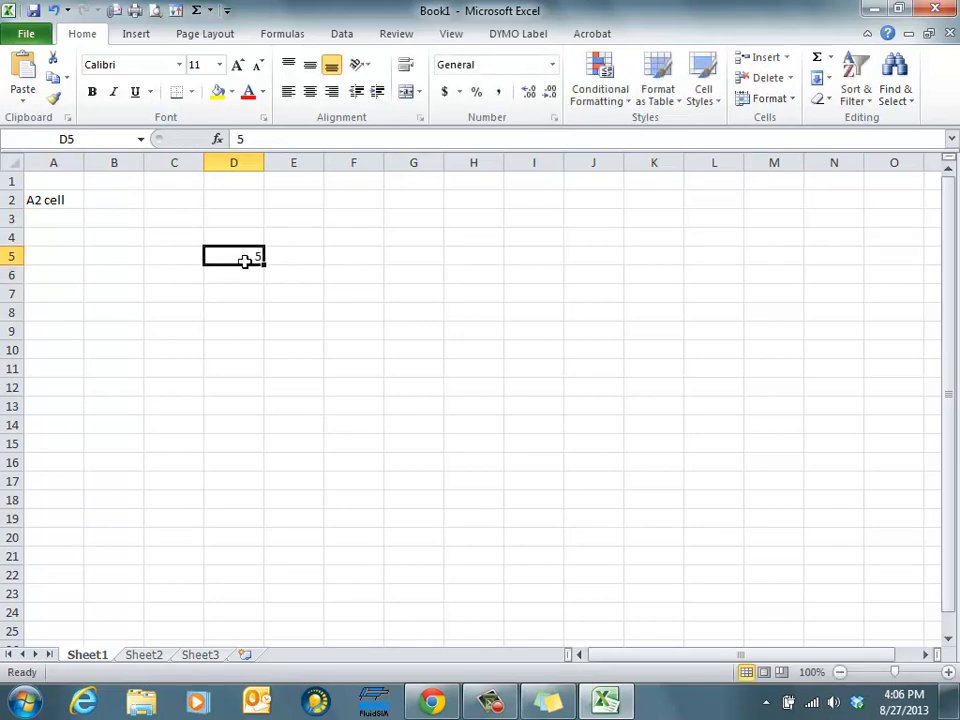
pyautogui.write('12')
pyautogui.press('Return')
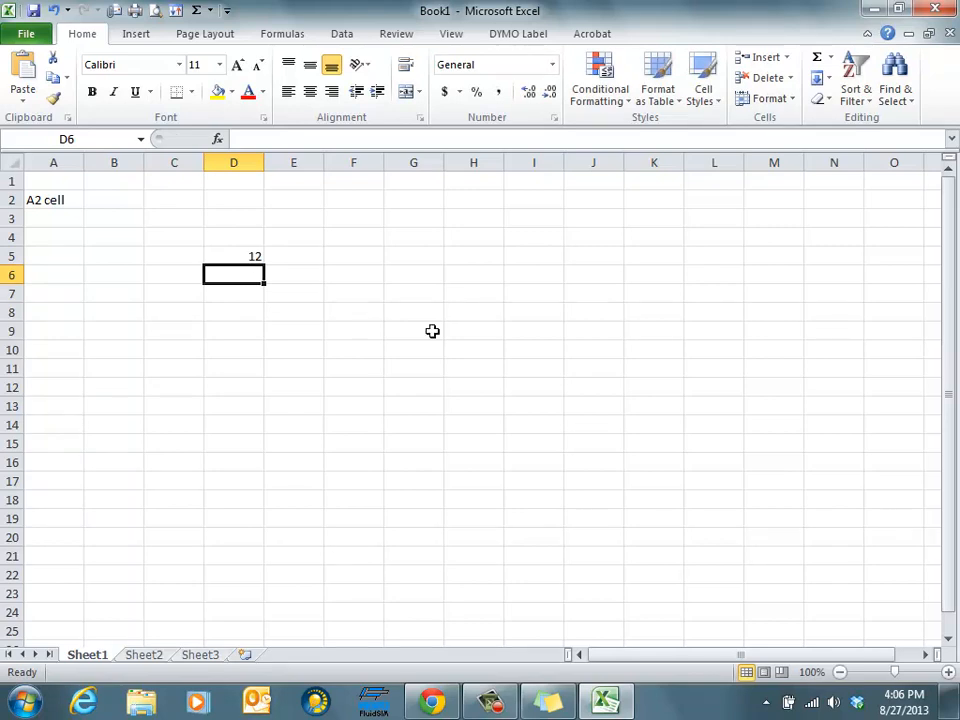
# Replace the contents of cell A2 with the word Expense
pyautogui.click(47, 201)
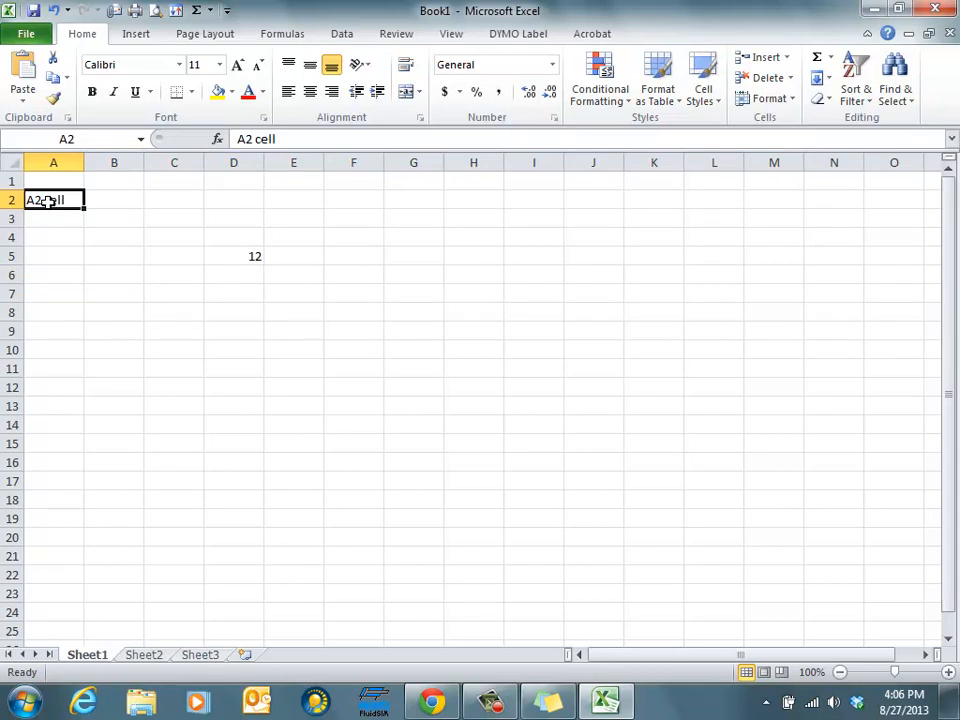
pyautogui.press('Delete')
pyautogui.write('E')
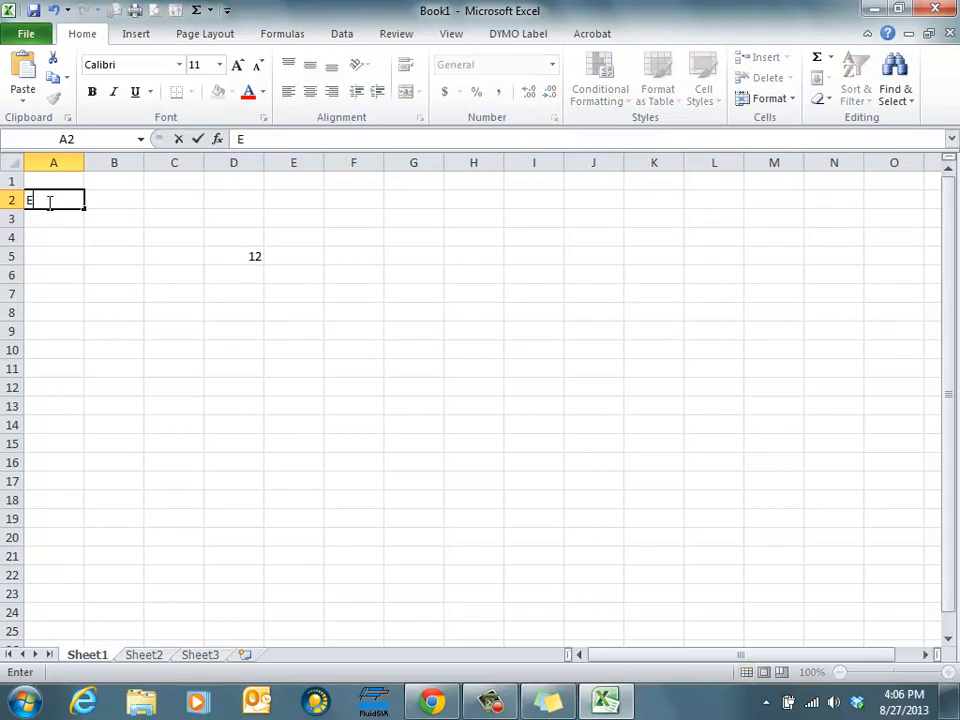
pyautogui.write('xpense')
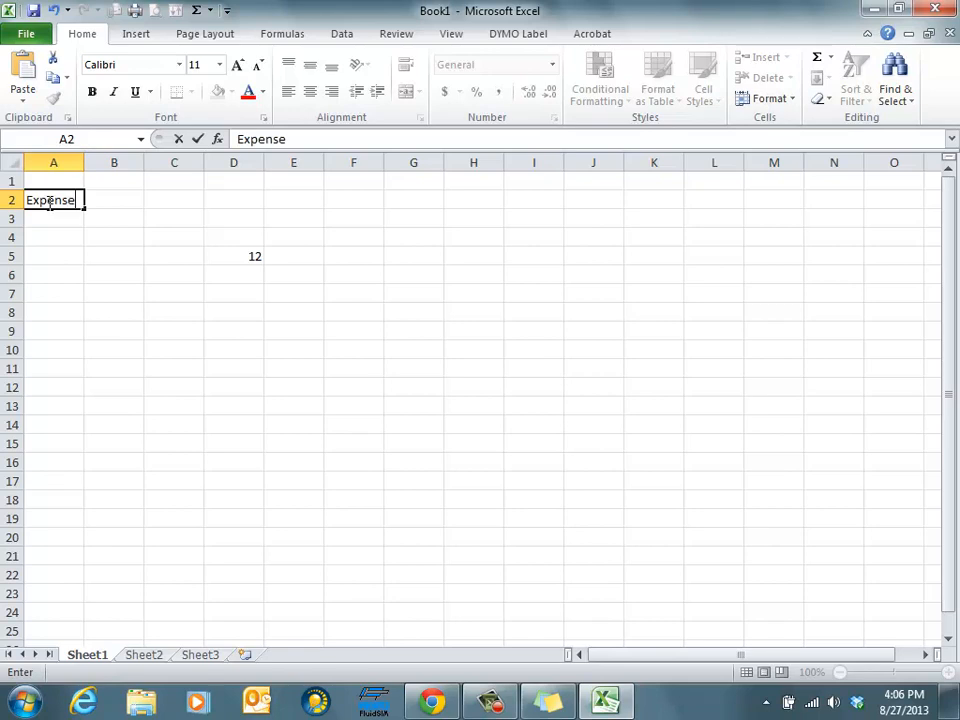
# Clear the contents of cell D5
pyautogui.click(254, 254)
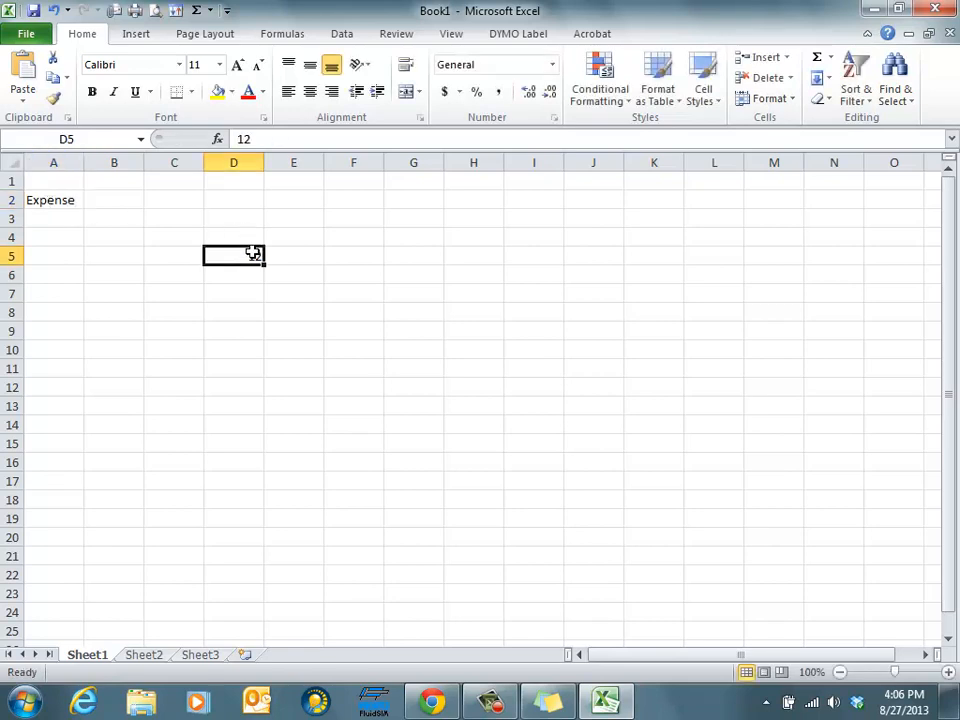
pyautogui.press('Delete')
# On Sheet2, enter Income in cell A2
pyautogui.click(146, 658)
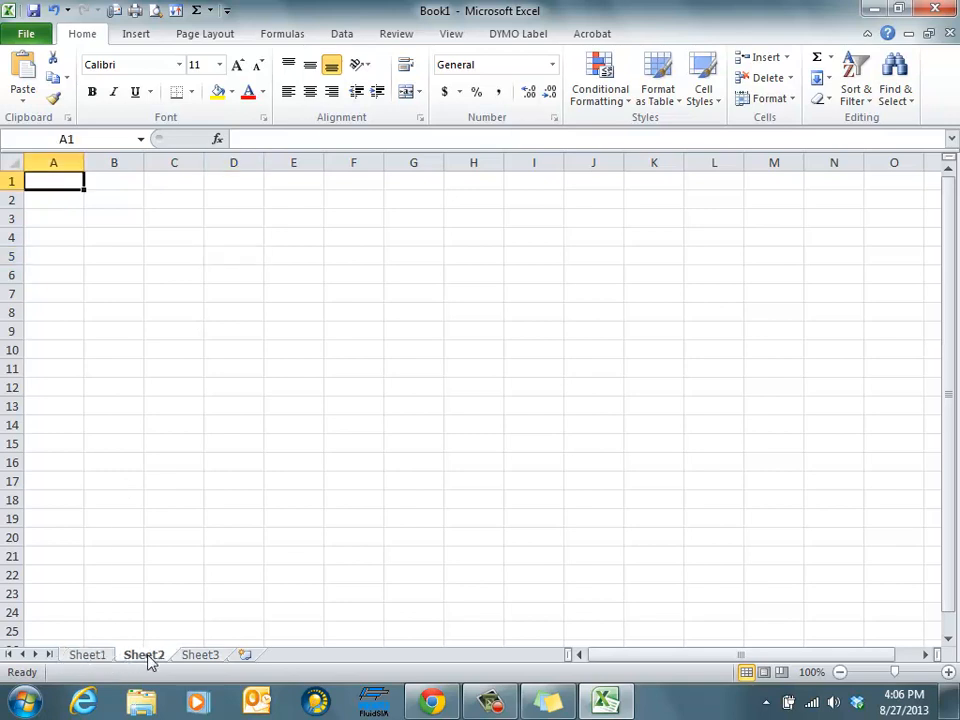
pyautogui.press('Down')
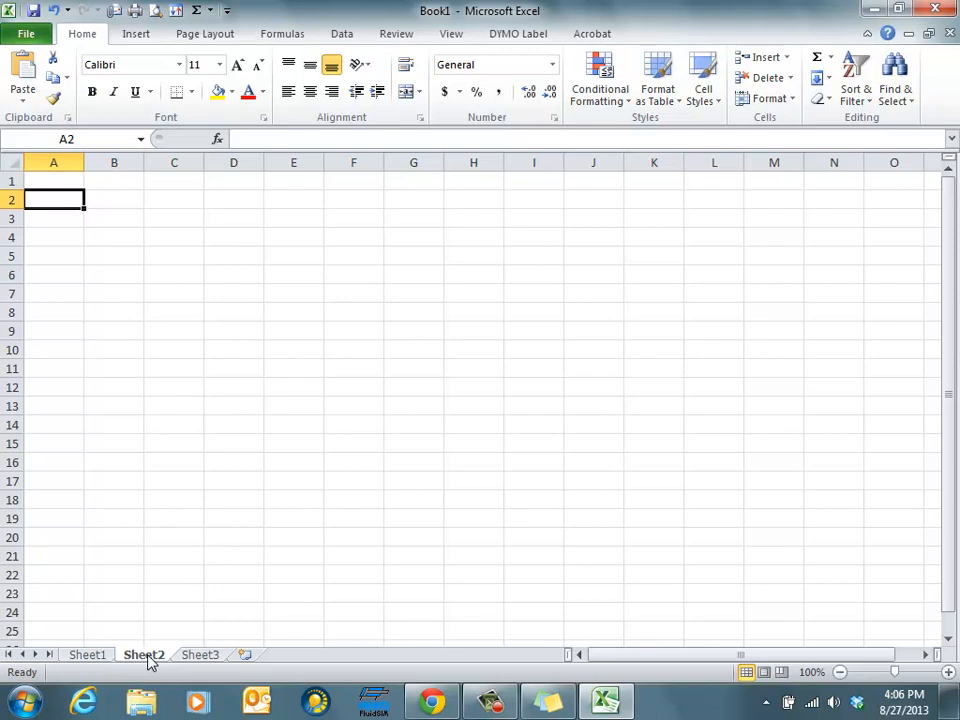
pyautogui.write('Income')
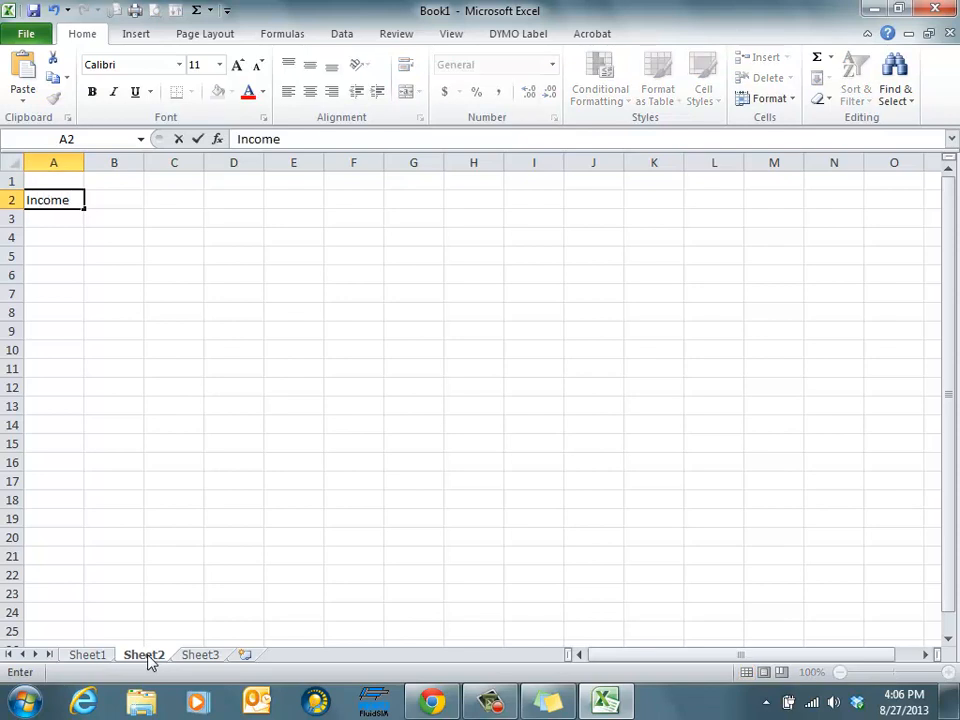
pyautogui.press('Return')
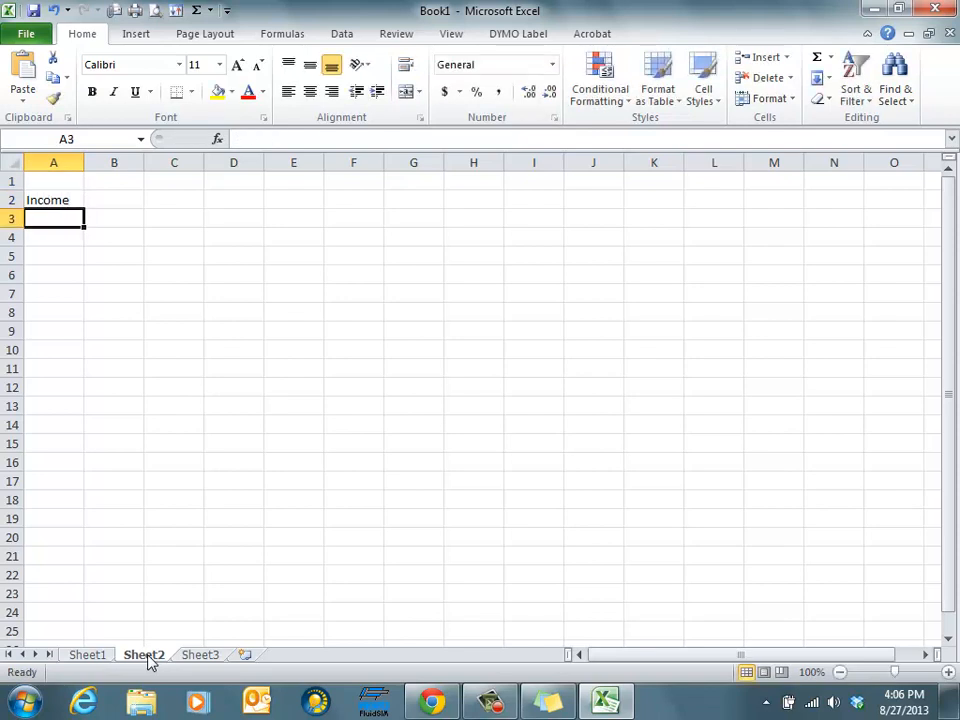
# On Sheet3, enter Savings Plans in cell A1
pyautogui.click(207, 656)
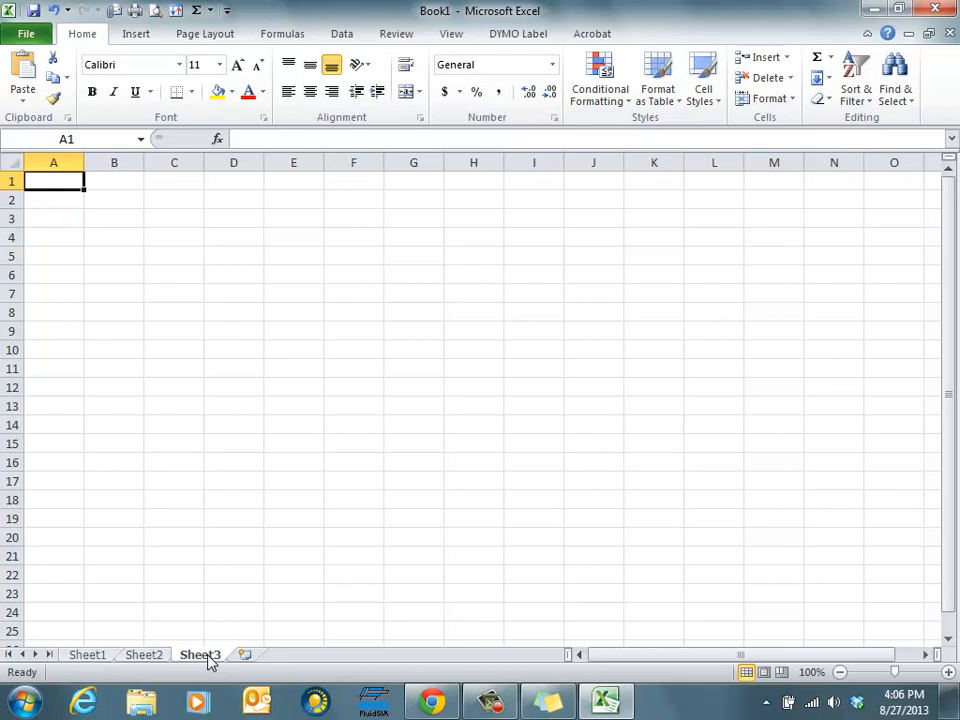
pyautogui.write('Saving')
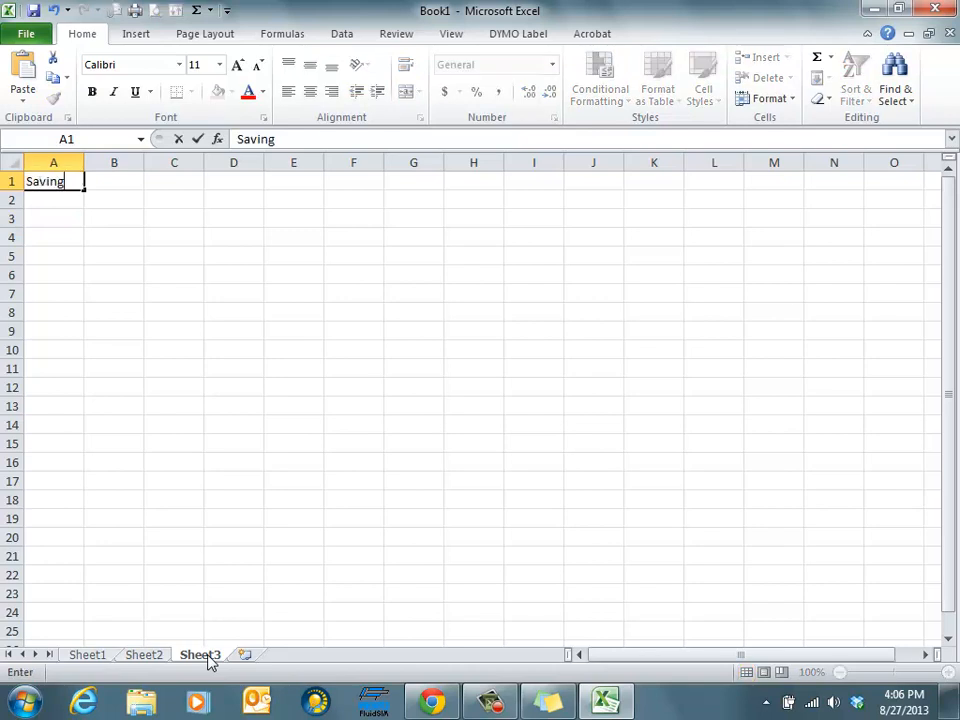
pyautogui.write('s Pla')
pyautogui.press('BackSpace')
pyautogui.write('lans')
pyautogui.press('Return')
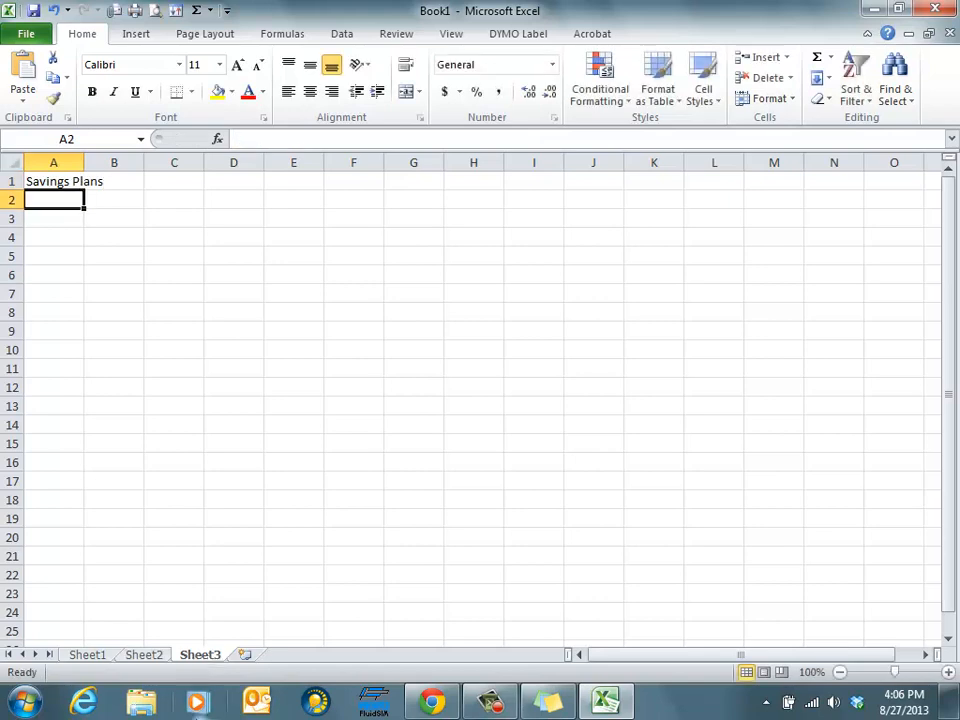
# Switch through Sheet1, Sheet2 and Sheet3 to review their entries
pyautogui.click(88, 656)
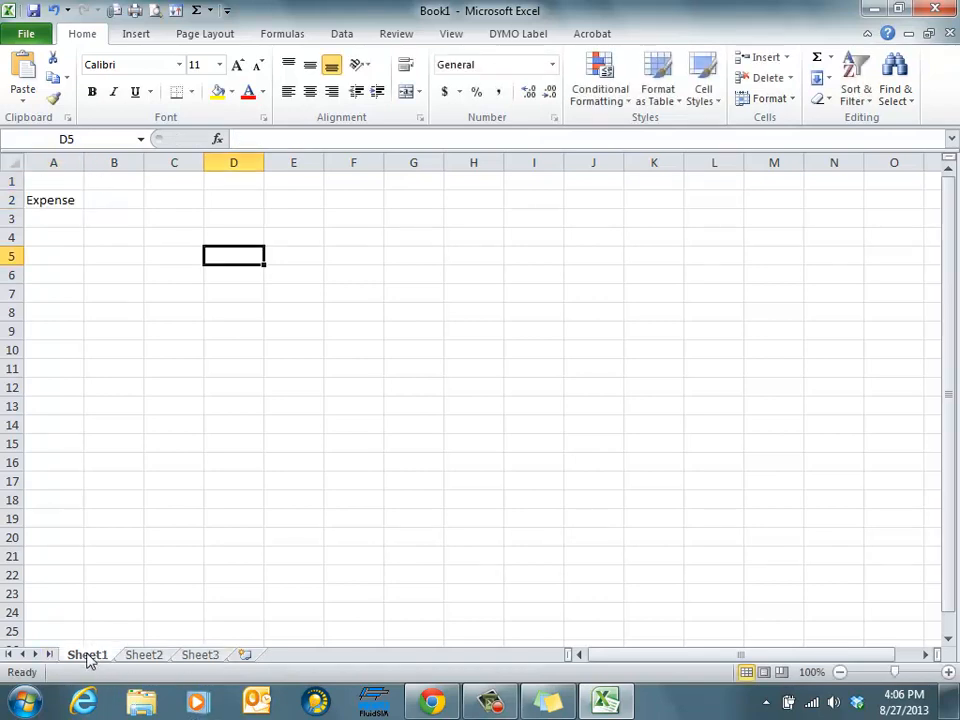
pyautogui.click(152, 658)
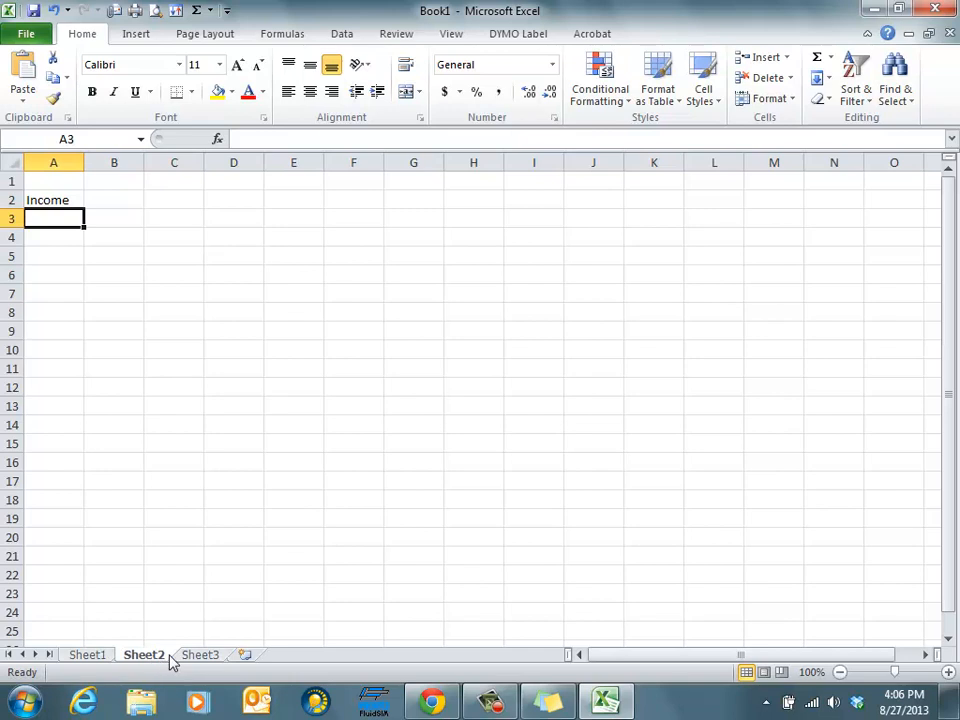
pyautogui.click(198, 656)
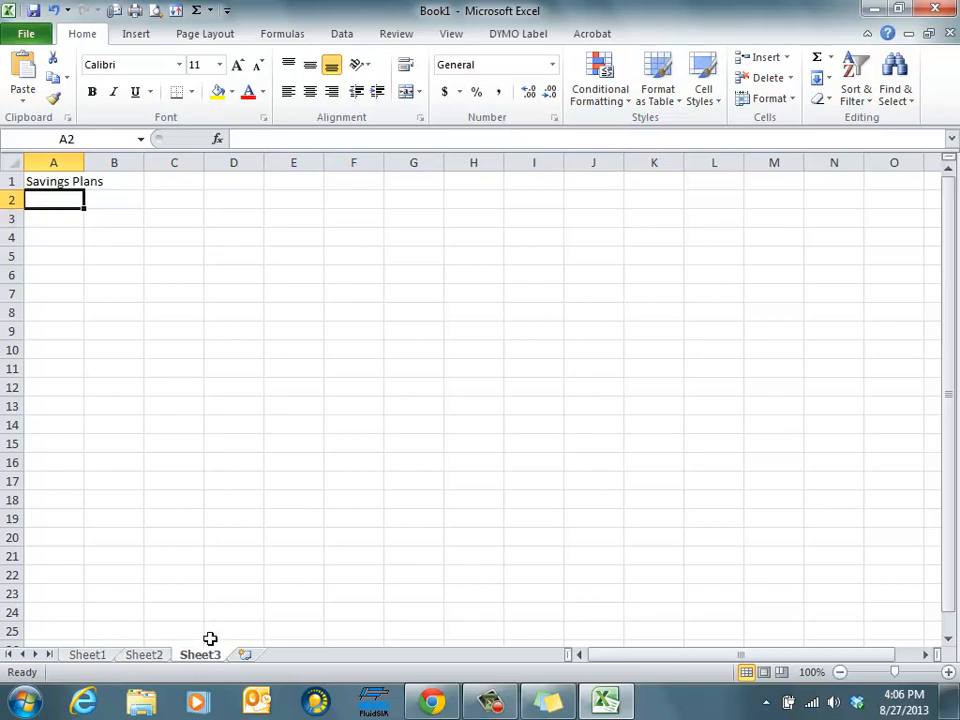
# Zoom the worksheet out to 30% and back in to 100%
pyautogui.click(838, 672)
pyautogui.click(838, 672)
pyautogui.click(838, 672)
pyautogui.click(838, 672)
pyautogui.click(838, 672)
pyautogui.click(838, 672)
pyautogui.click(838, 672)
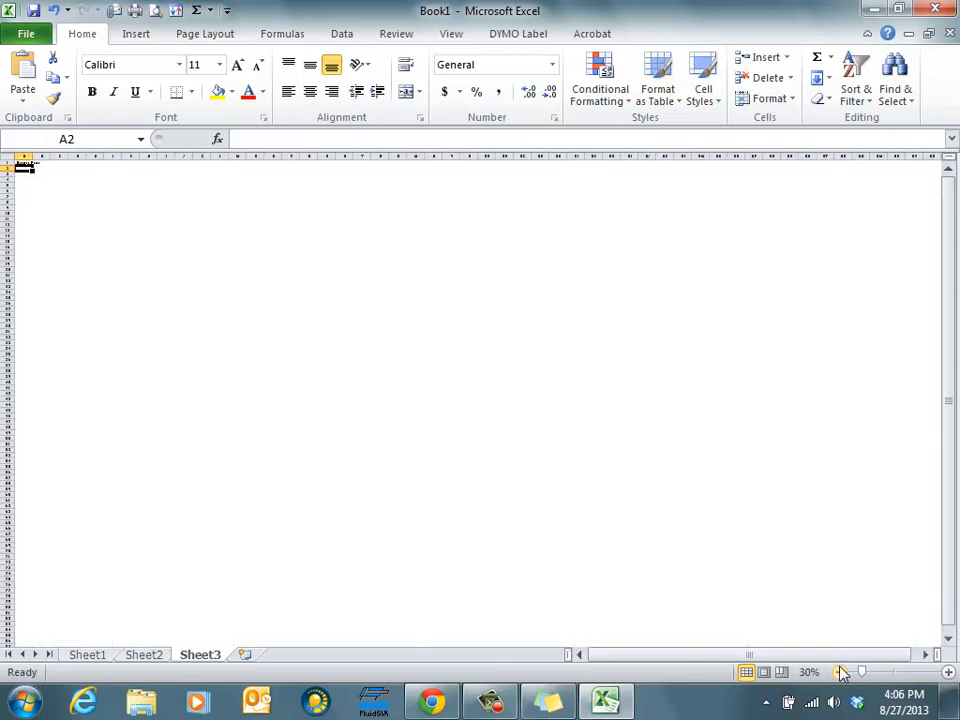
pyautogui.click(948, 672)
pyautogui.click(948, 672)
pyautogui.click(948, 672)
pyautogui.click(948, 672)
pyautogui.click(948, 672)
pyautogui.click(948, 672)
pyautogui.click(948, 672)
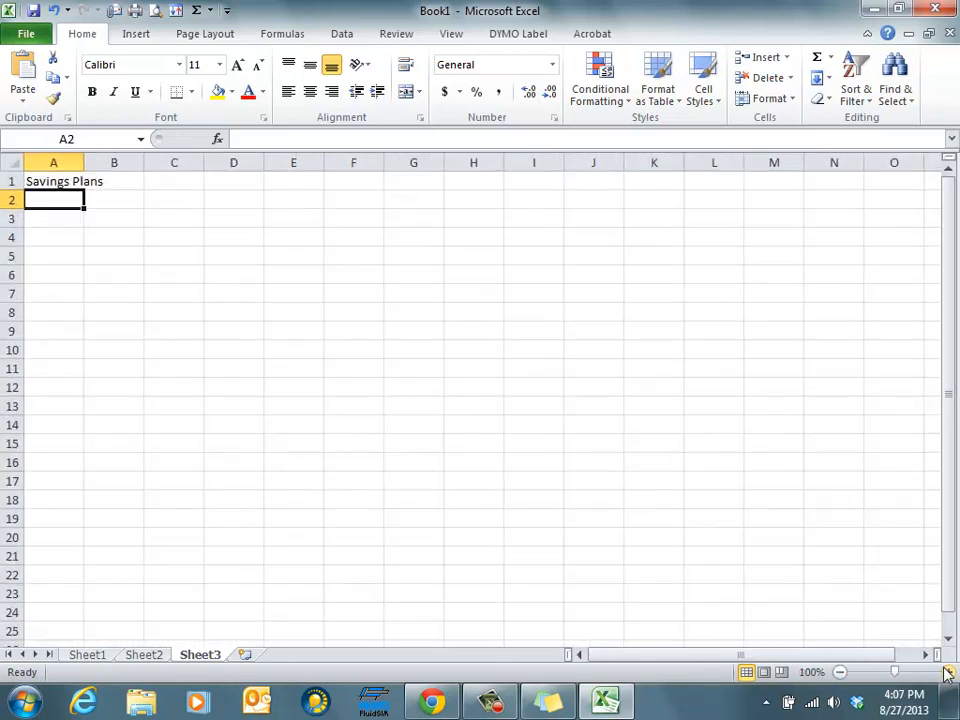
# Rename the Sheet1 worksheet as Expense Sheet
pyautogui.click(87, 655)
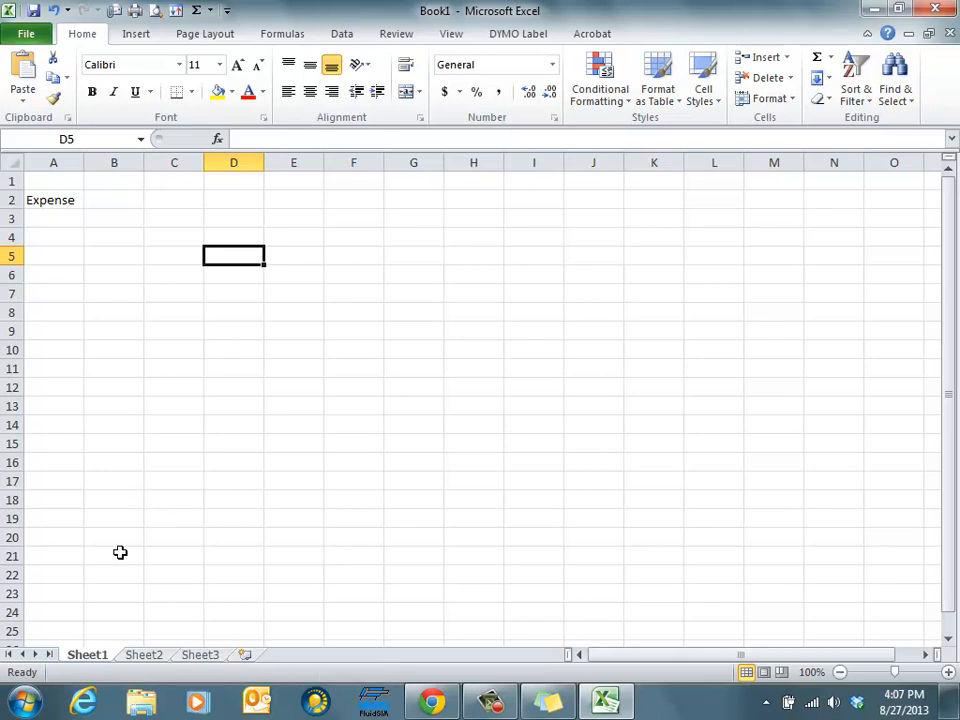
pyautogui.rightClick(88, 660)
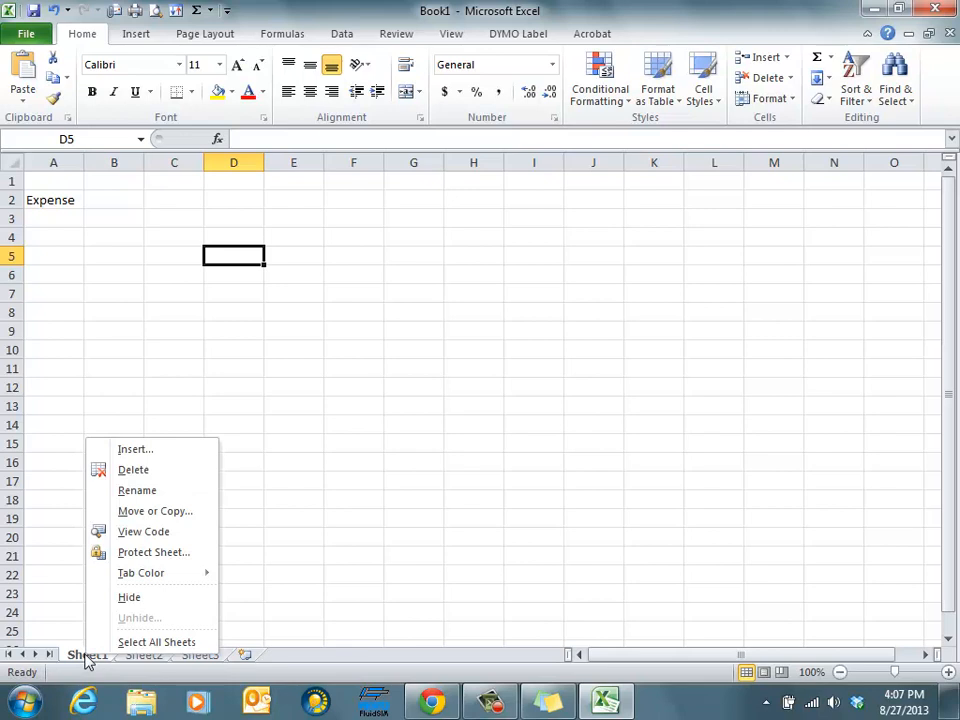
pyautogui.click(121, 492)
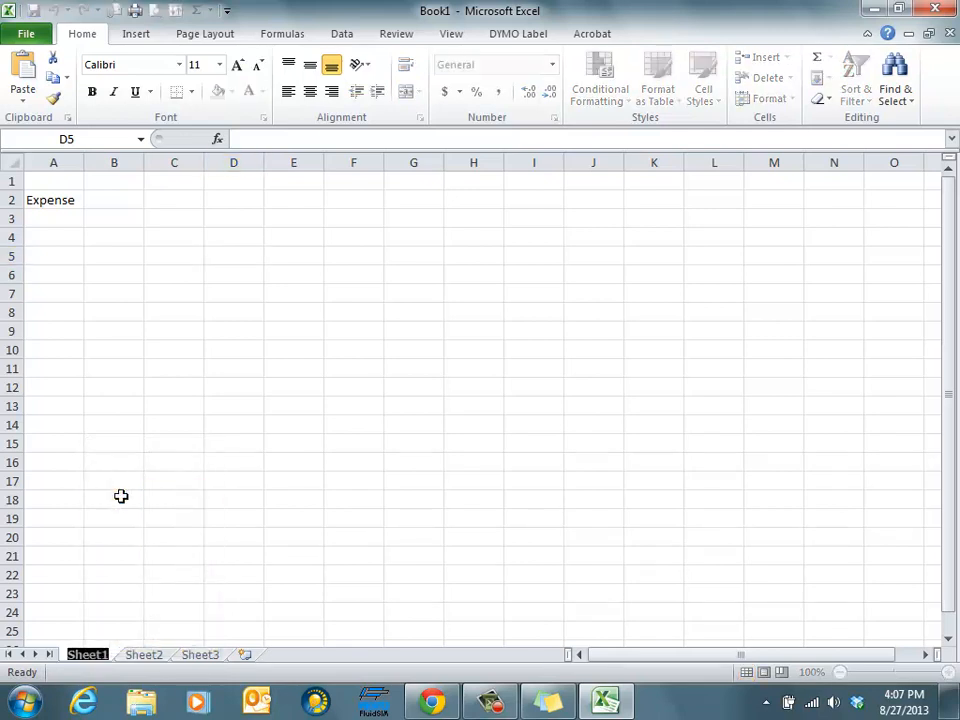
pyautogui.write('Expe')
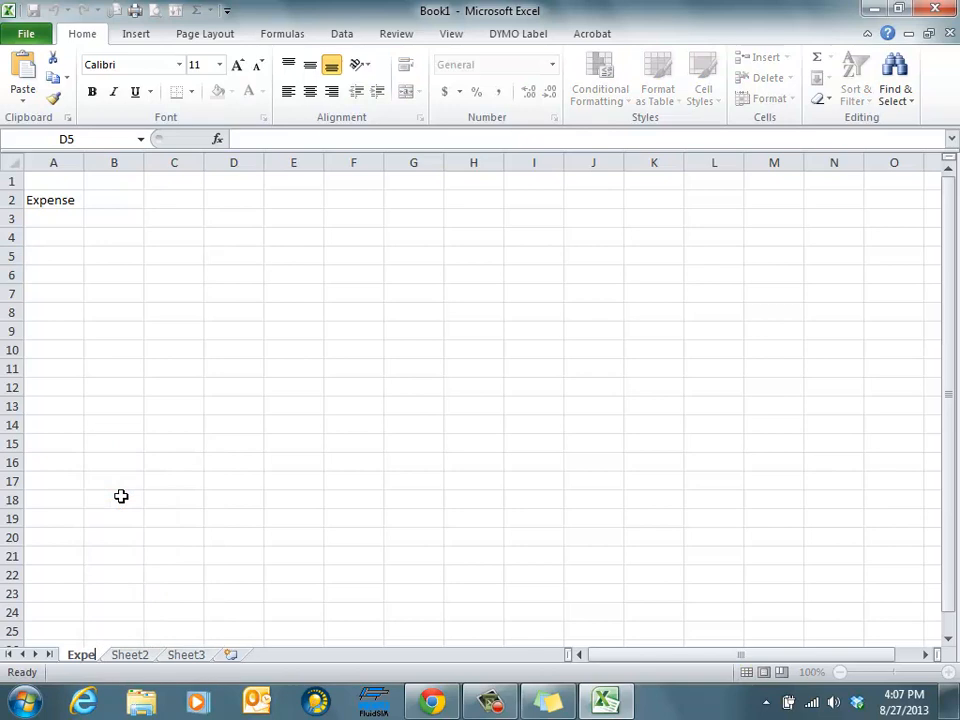
pyautogui.write('nse Sheet')
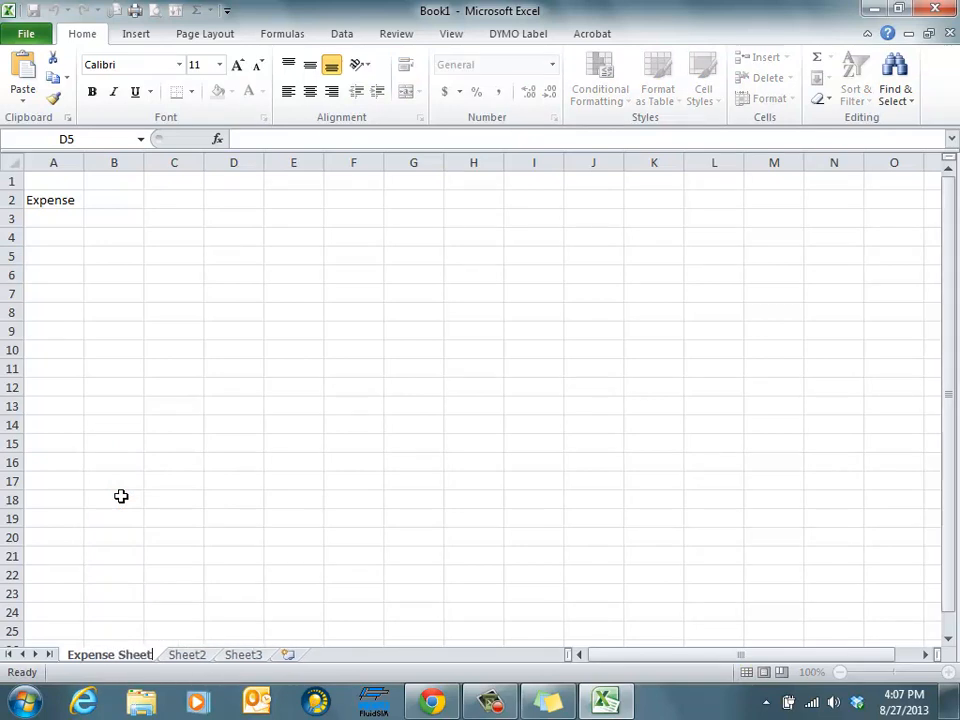
pyautogui.press('Return')
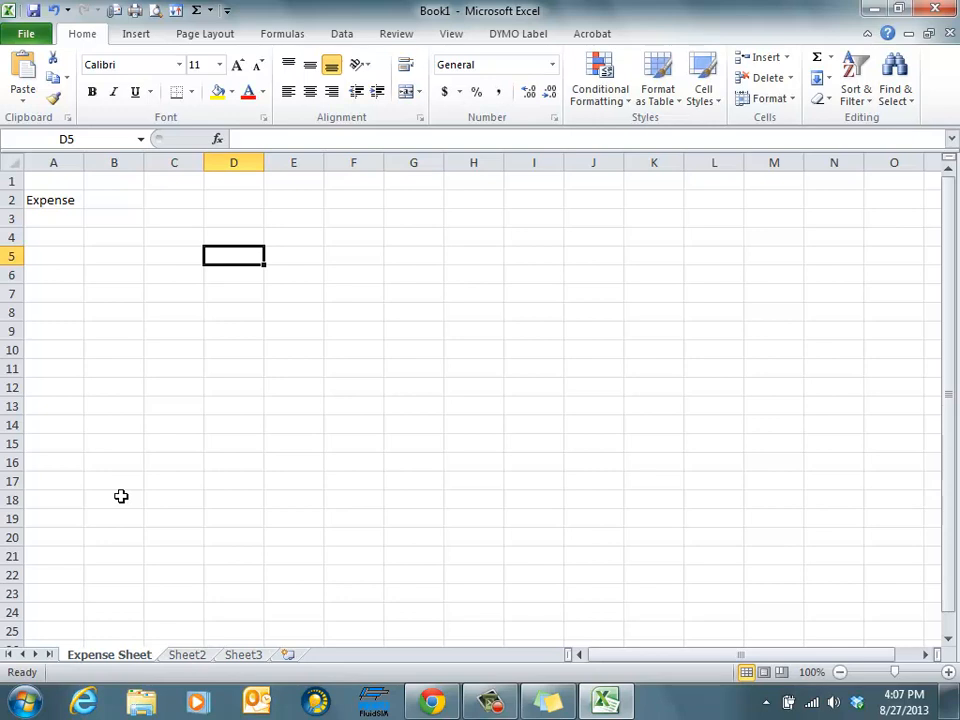
# Rename the Sheet2 worksheet as Income
pyautogui.click(188, 656)
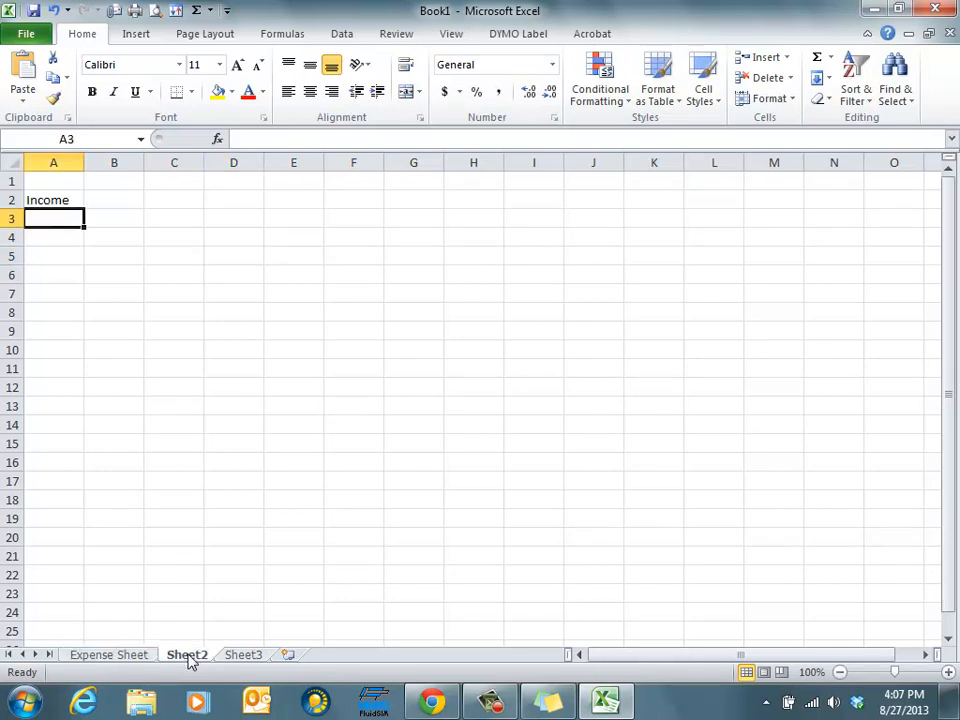
pyautogui.rightClick(190, 662)
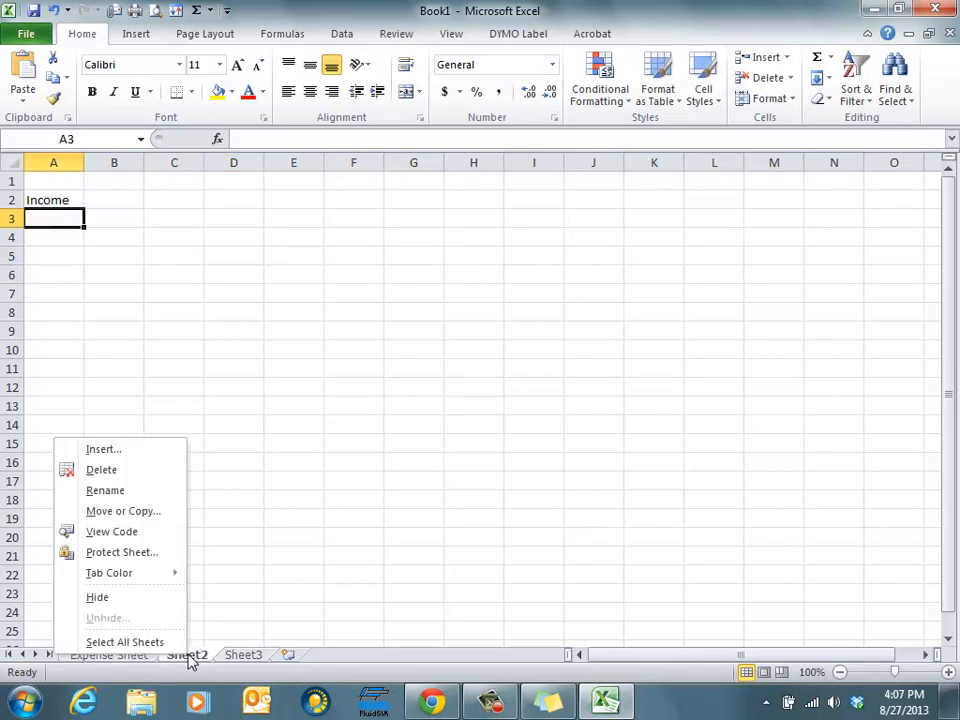
pyautogui.click(97, 491)
pyautogui.write('Income')
pyautogui.press('Return')
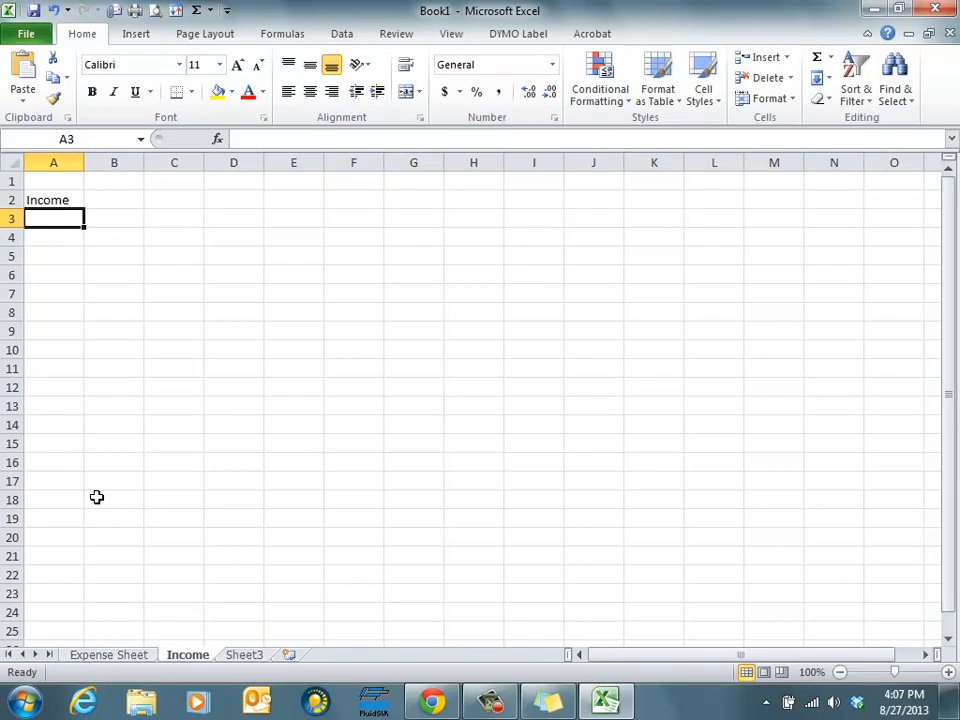
# Rename the Sheet3 worksheet as Savings
pyautogui.click(246, 656)
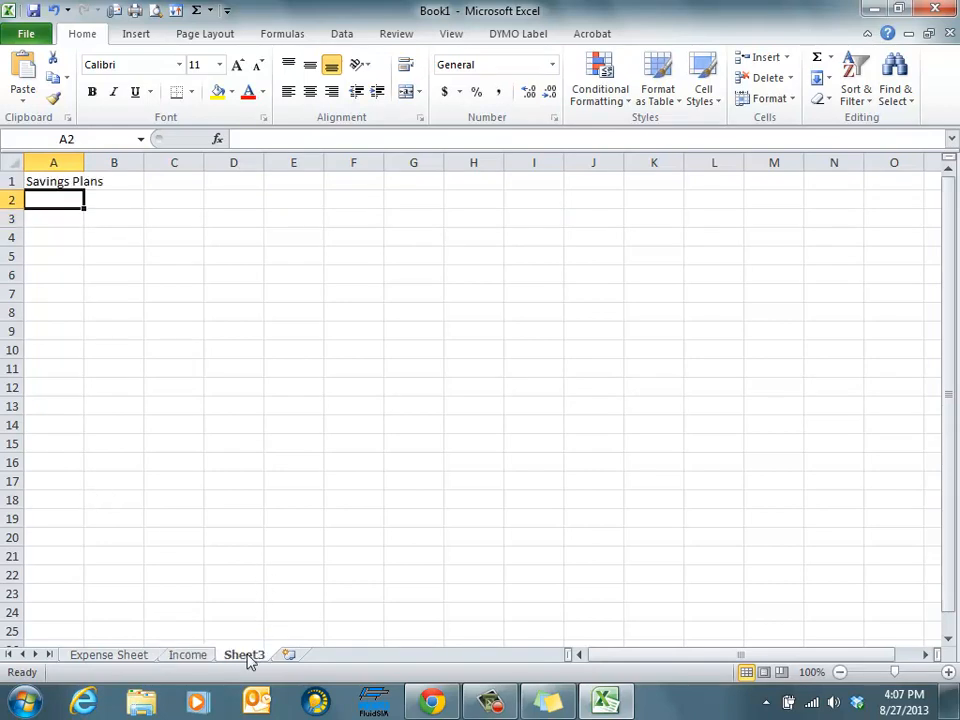
pyautogui.doubleClick(246, 656)
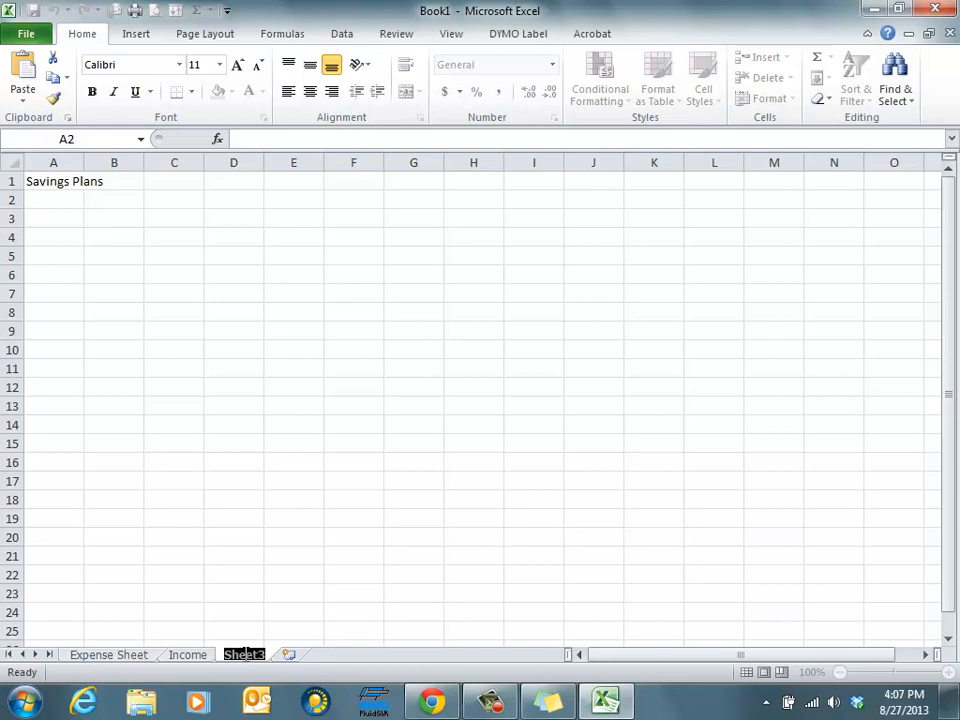
pyautogui.write('Savings')
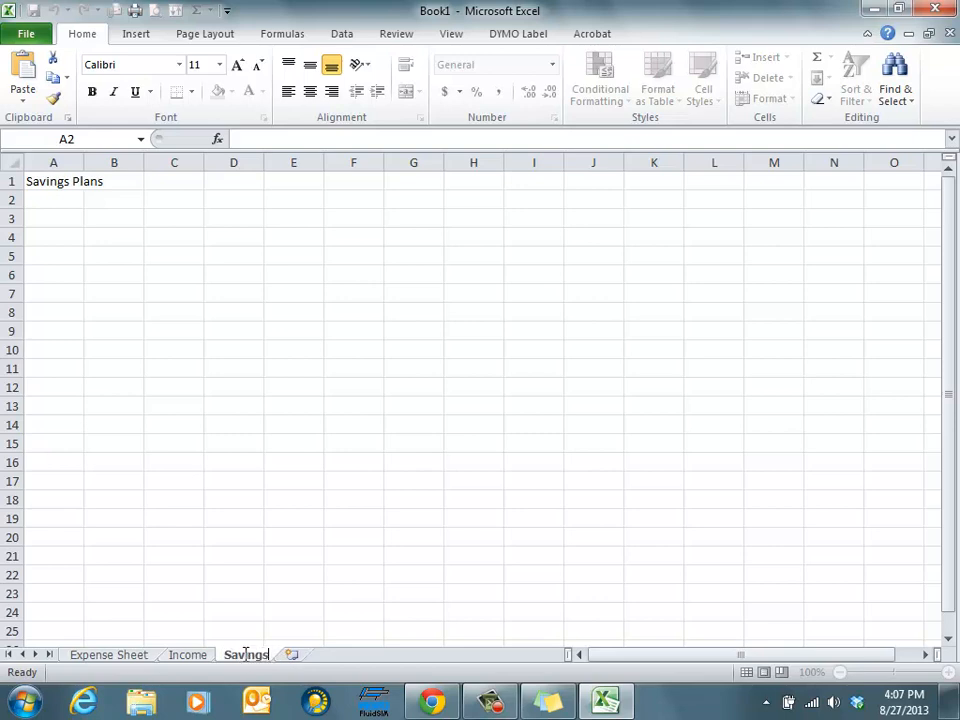
pyautogui.press('Return')
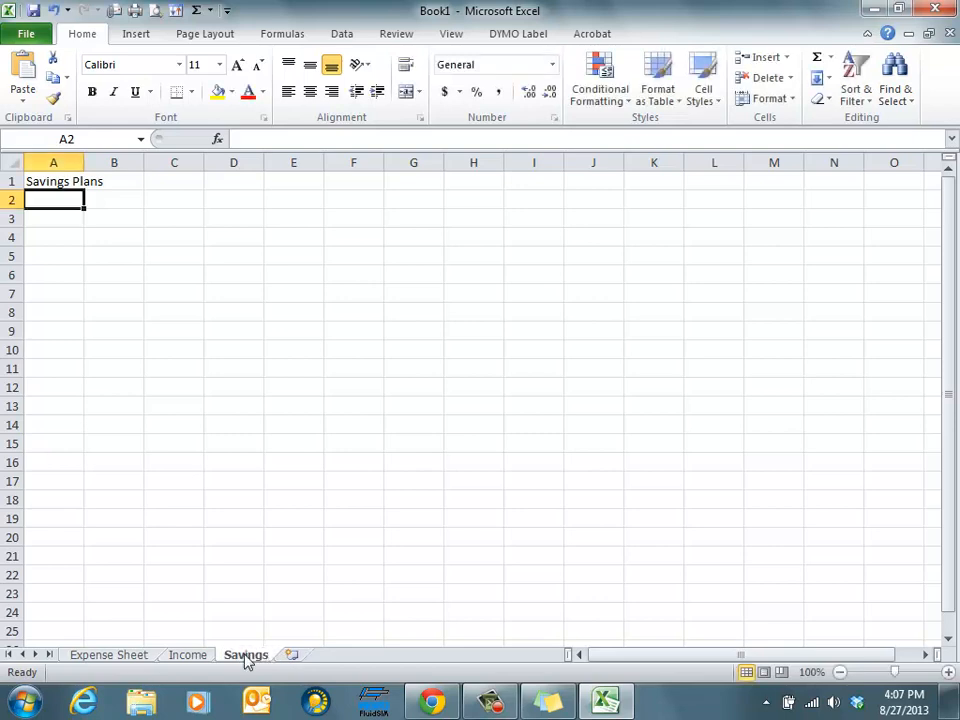
# On the Expense Sheet, enter Rent, Food, Fun and Car Ins in cells A3 through A6
pyautogui.click(187, 659)
pyautogui.click(117, 660)
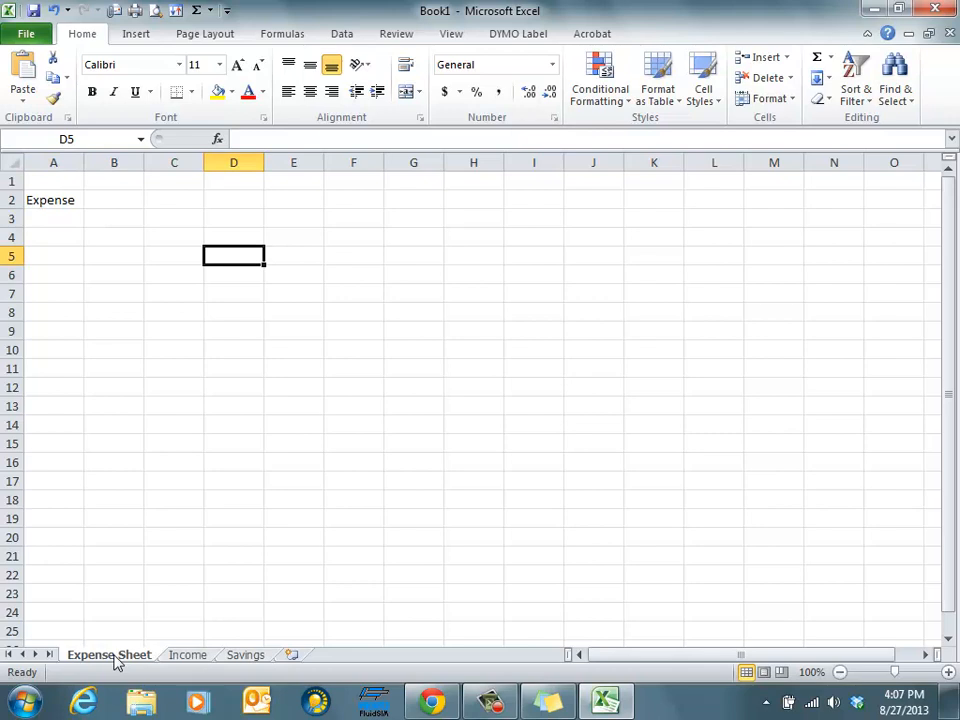
pyautogui.click(50, 218)
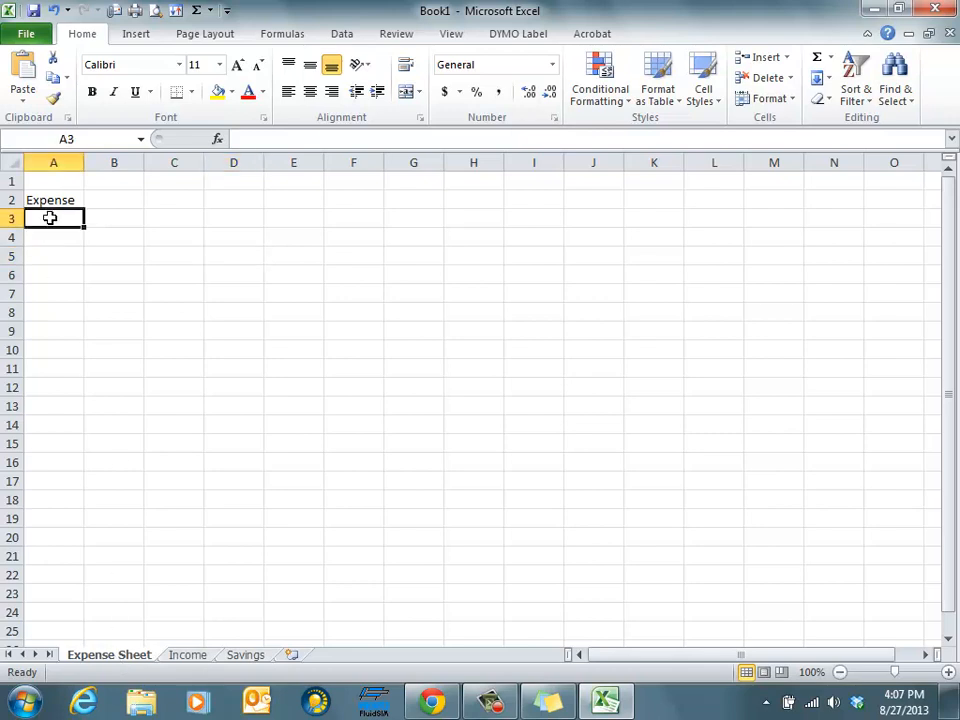
pyautogui.write('Rent')
pyautogui.press('Return')
pyautogui.write('Food')
pyautogui.press('Return')
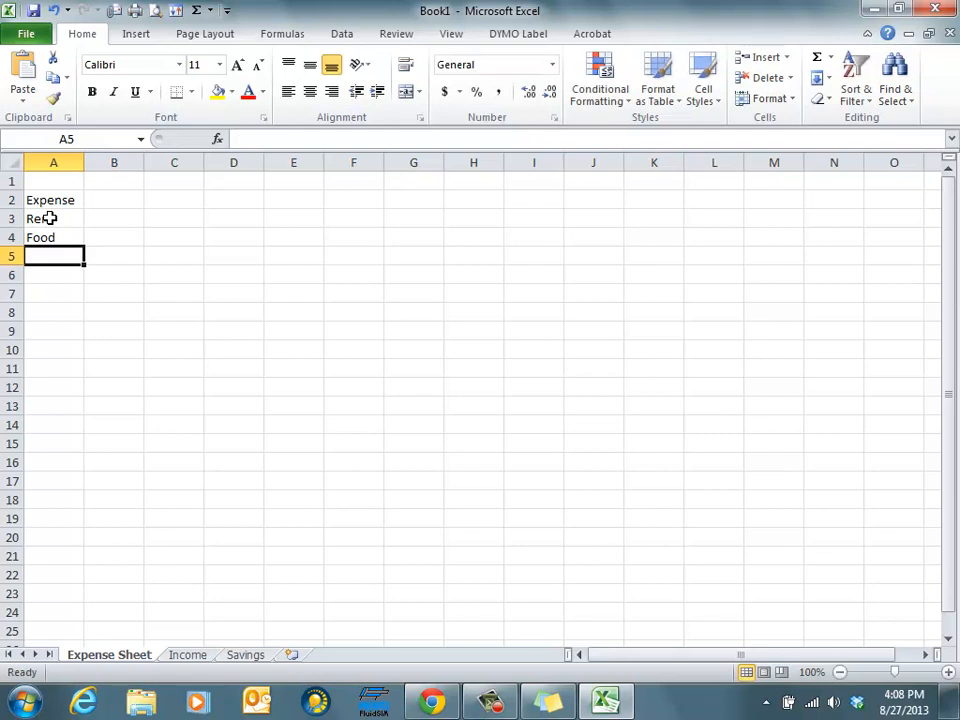
pyautogui.write('Fun')
pyautogui.press('Return')
pyautogui.write('Car')
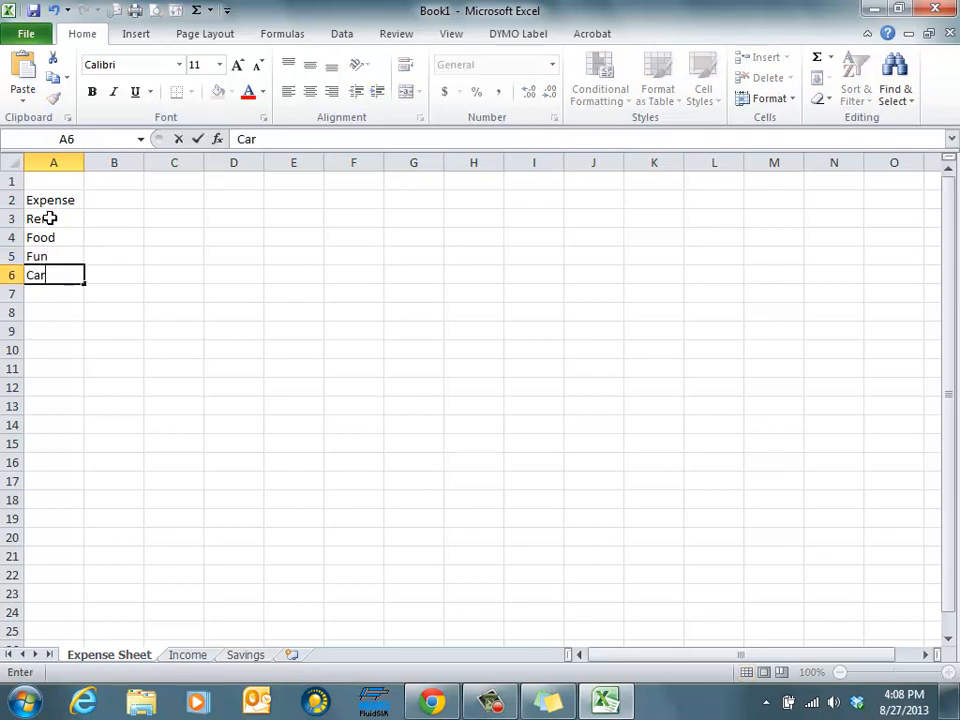
pyautogui.write(' Ins')
pyautogui.press('Return')
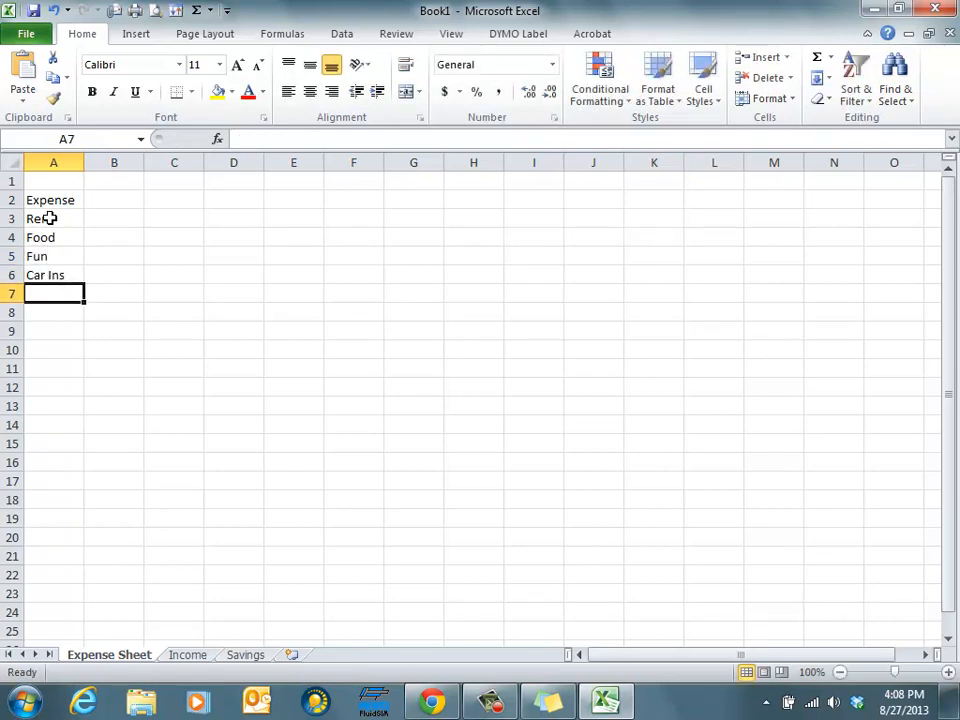
# On the Income sheet, enter Day Job, Nite Job, Evening job and Paper route in A3 to A6, and widen column A
pyautogui.click(187, 655)
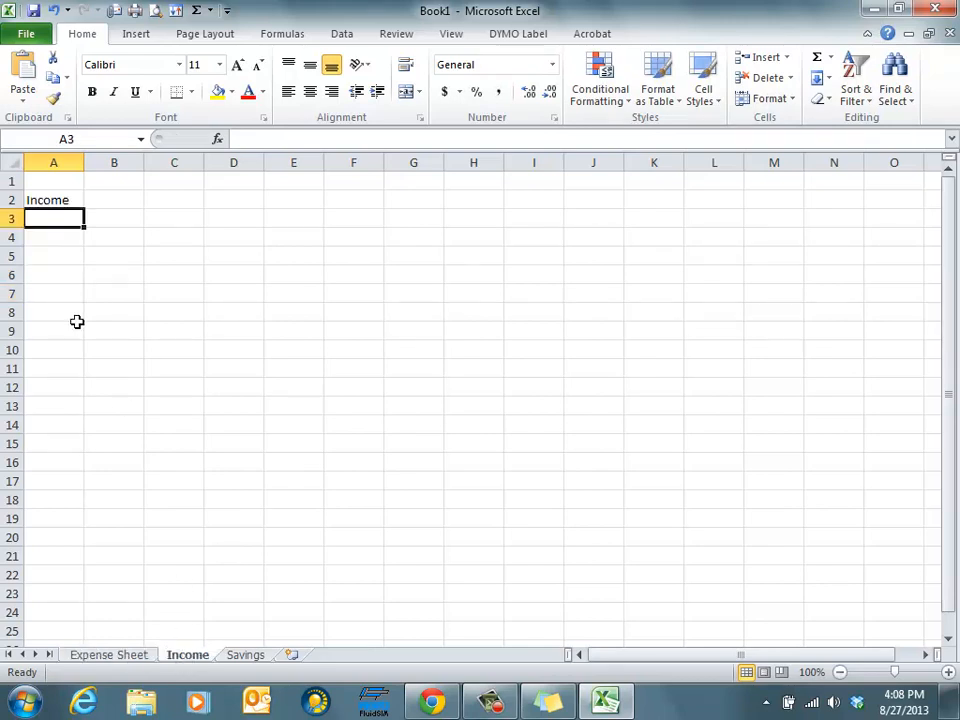
pyautogui.write('Day Job')
pyautogui.press('Return')
pyautogui.write('Nite Job')
pyautogui.press('Return')
pyautogui.write('Evening job')
pyautogui.press('Return')
pyautogui.write('Paper route')
pyautogui.press('Return')
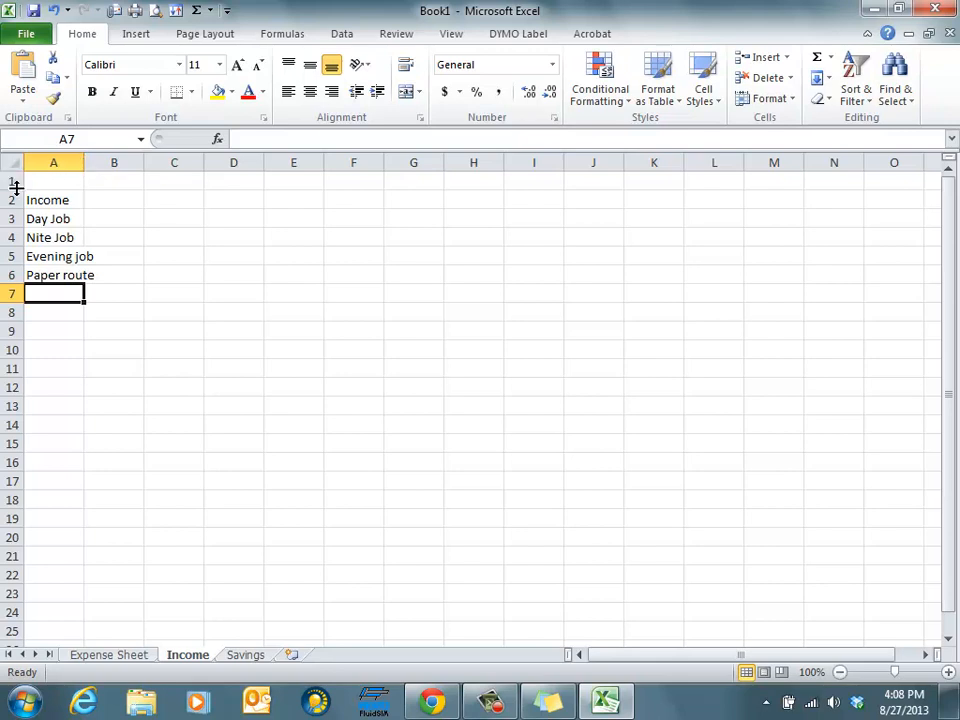
pyautogui.moveTo(84, 163); pyautogui.dragTo(104, 163)
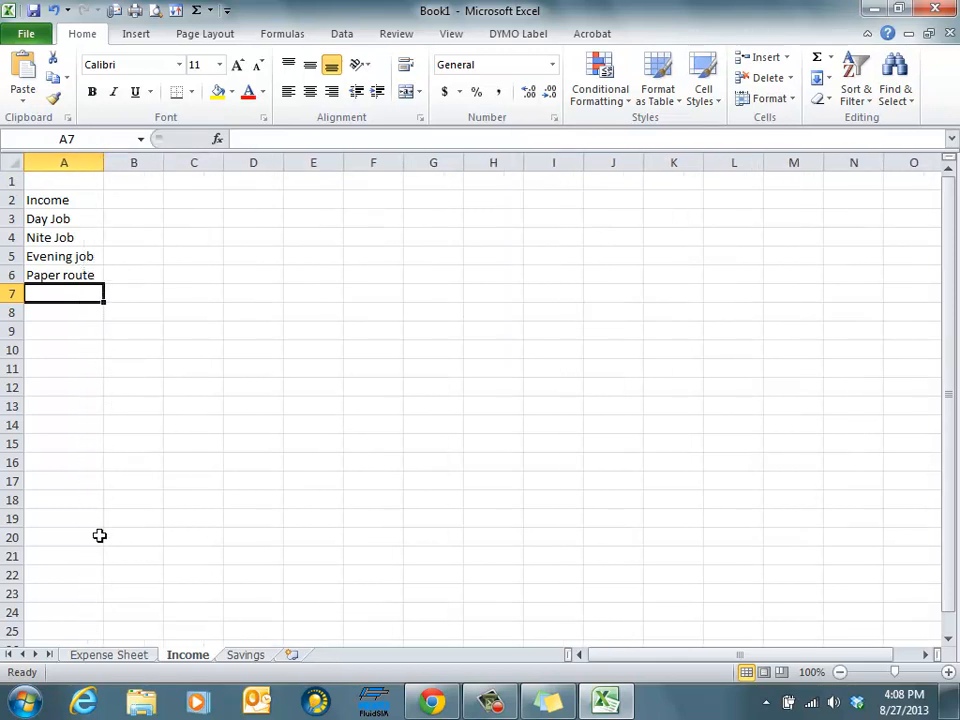
# On the Savings sheet, widen column A and make the Savings Plans heading in A1 bold
pyautogui.click(105, 656)
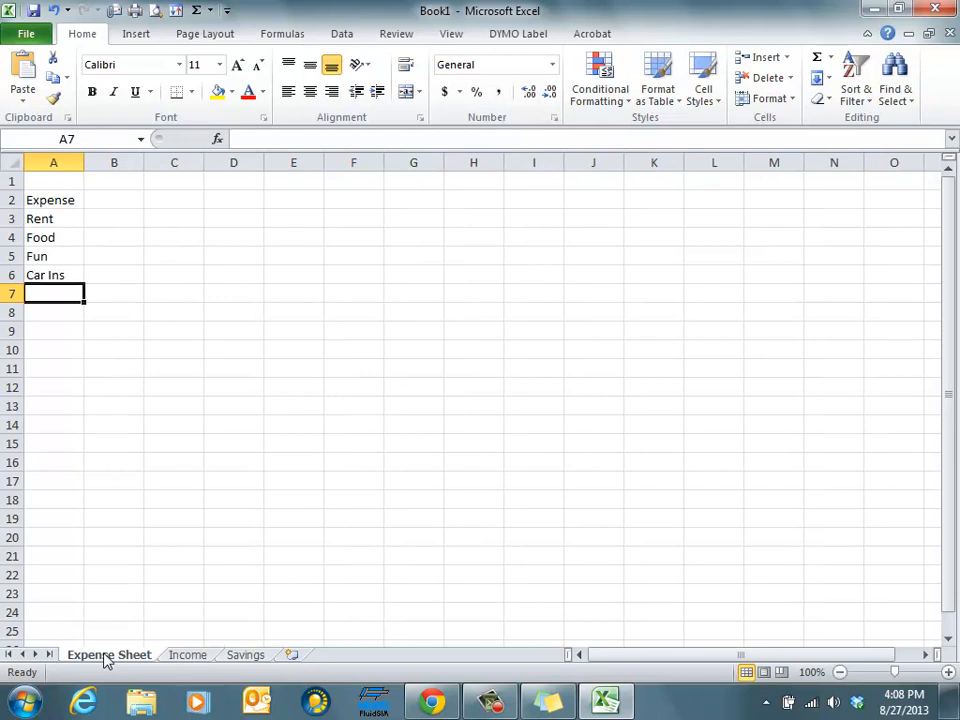
pyautogui.click(199, 657)
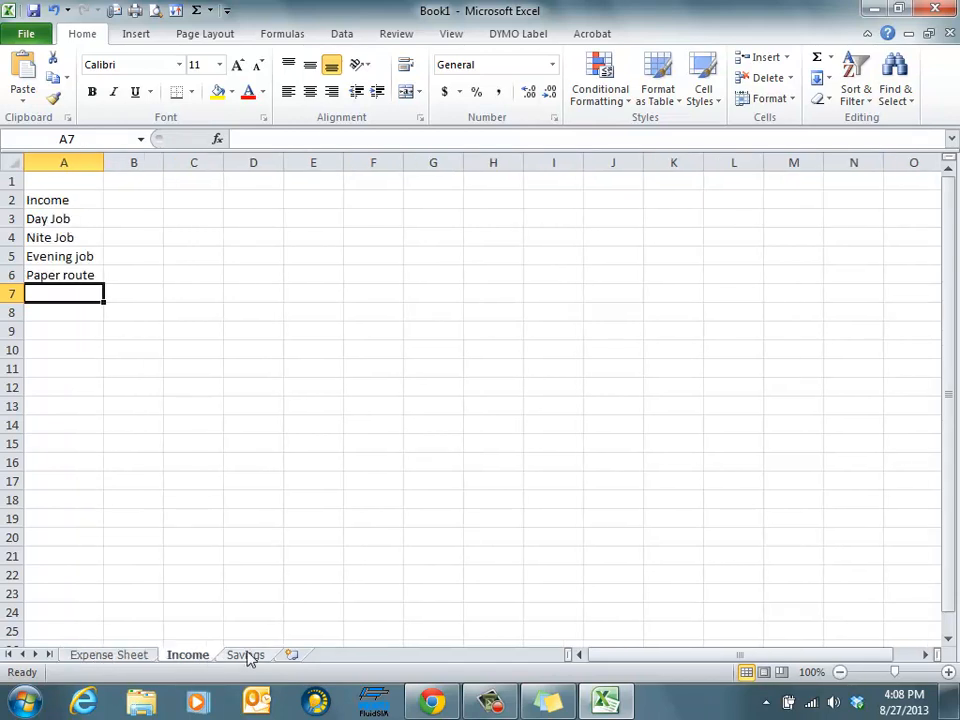
pyautogui.click(247, 655)
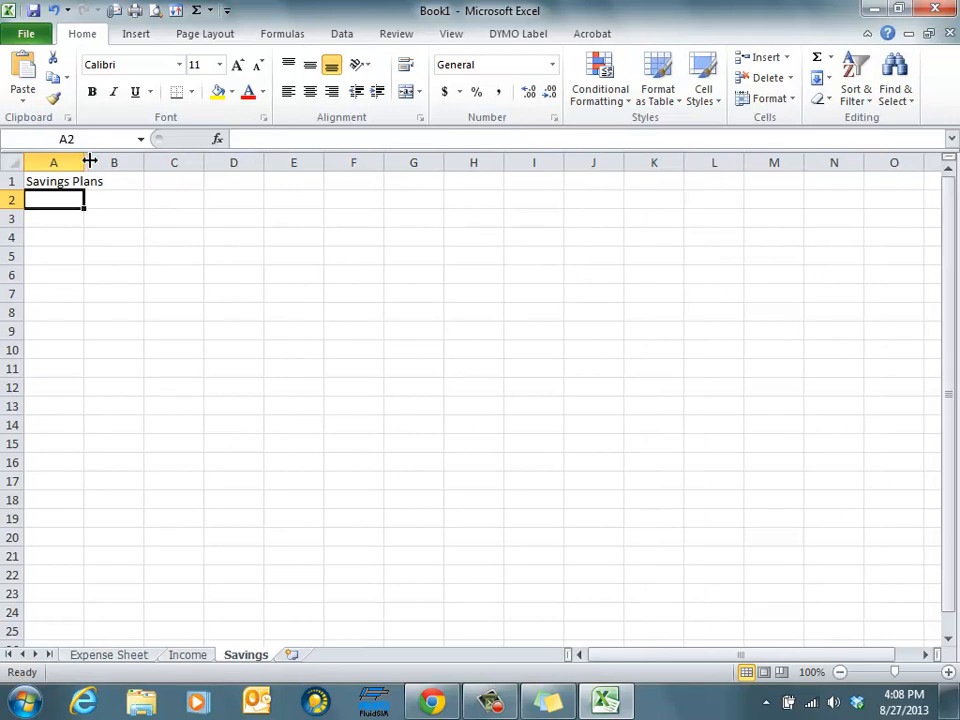
pyautogui.moveTo(85, 161); pyautogui.dragTo(133, 161)
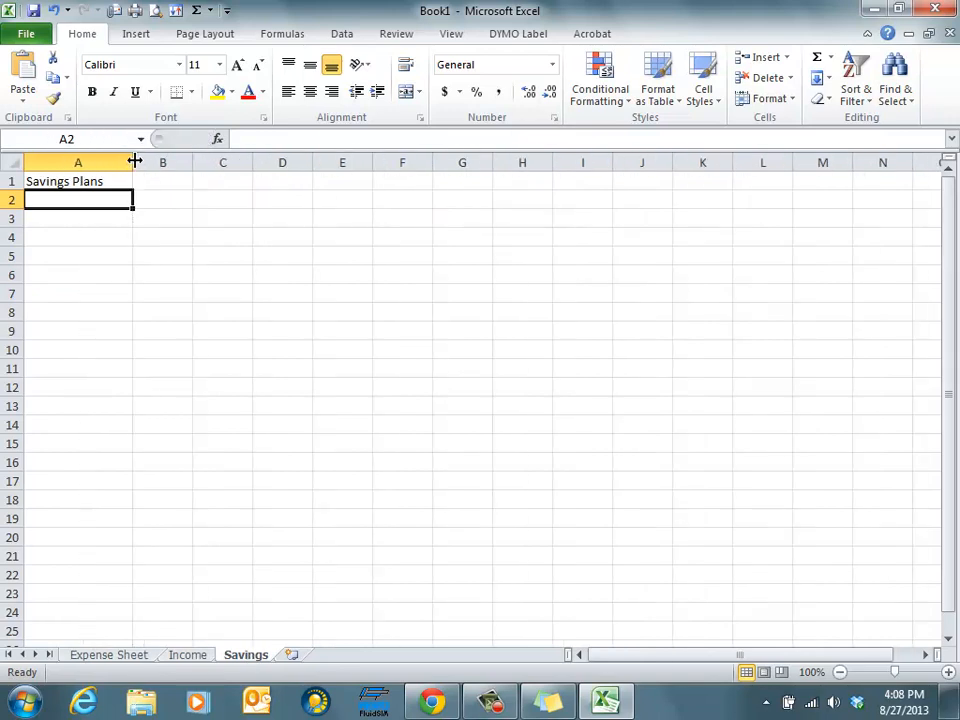
pyautogui.click(63, 181)
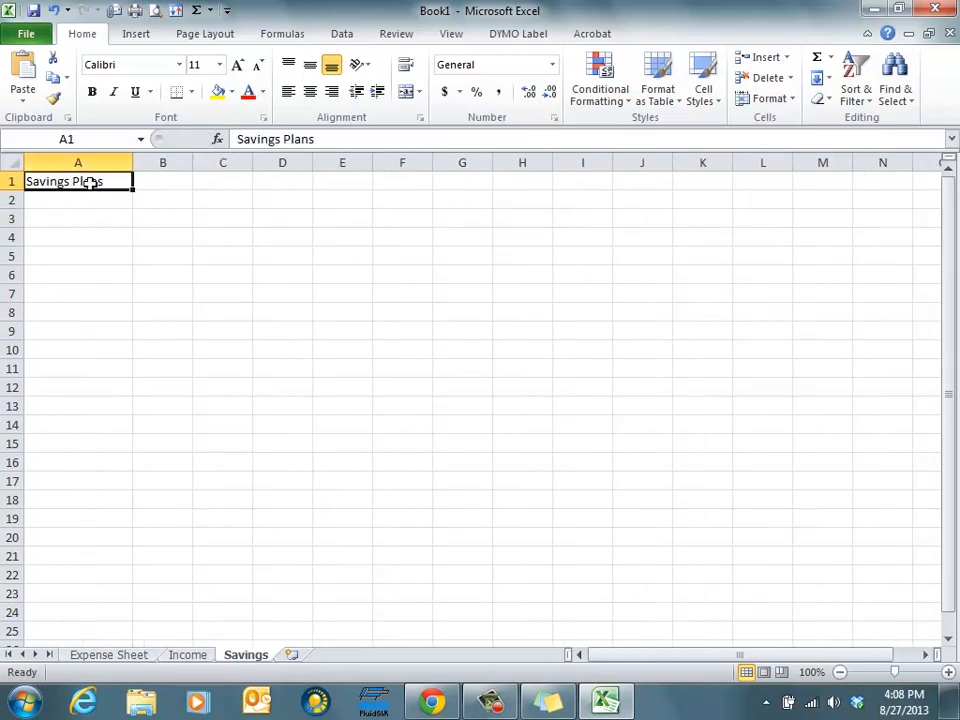
pyautogui.click(92, 93)
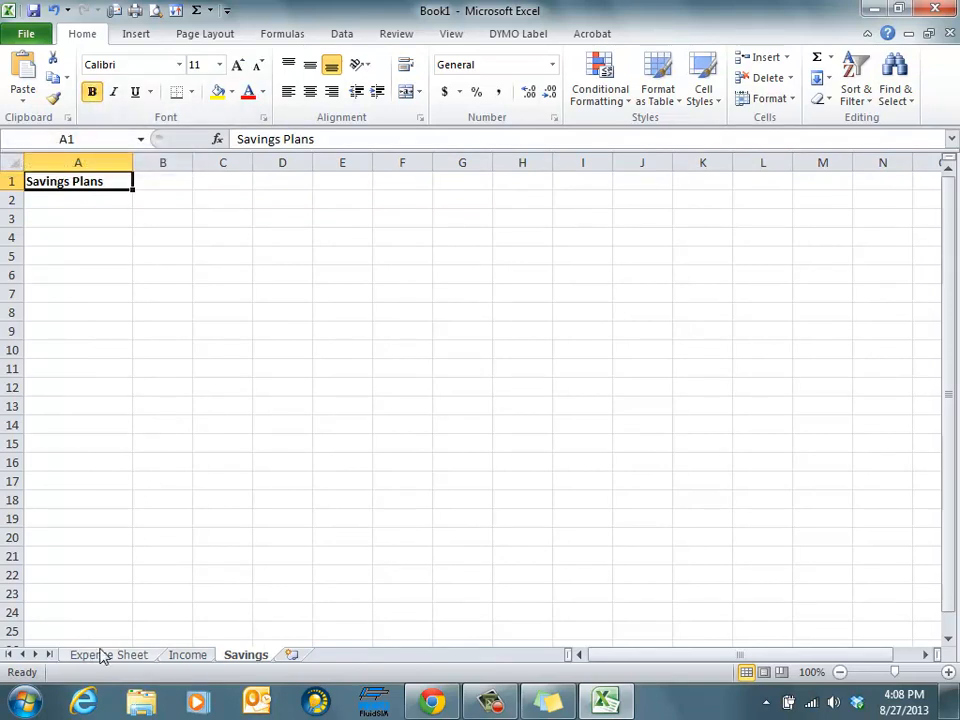
# Insert a new worksheet after the Savings sheet
pyautogui.click(548, 703)
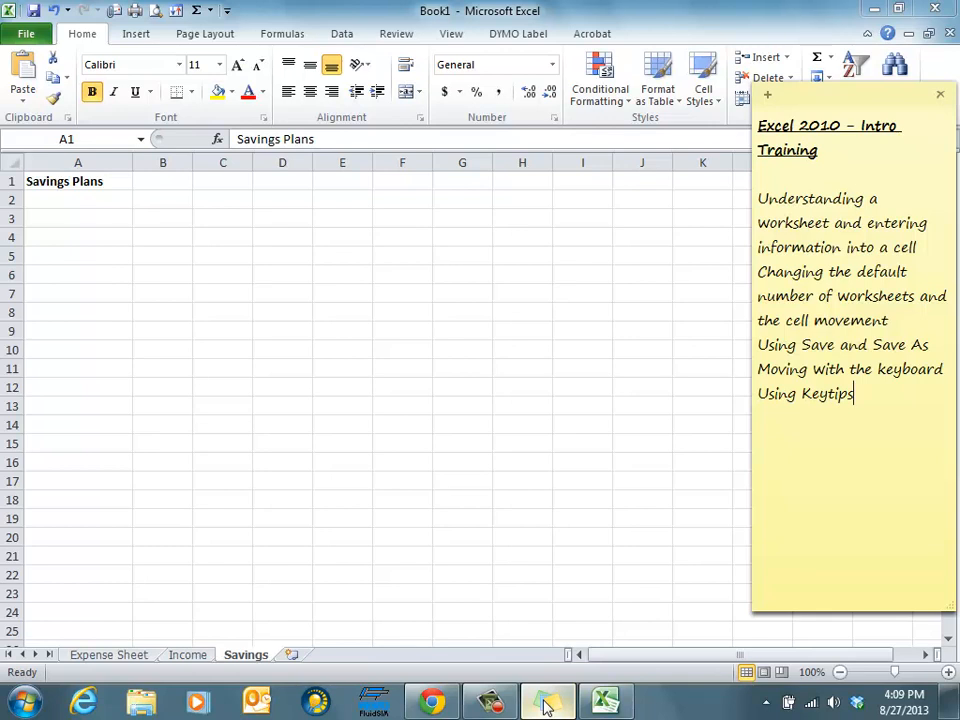
pyautogui.click(201, 663)
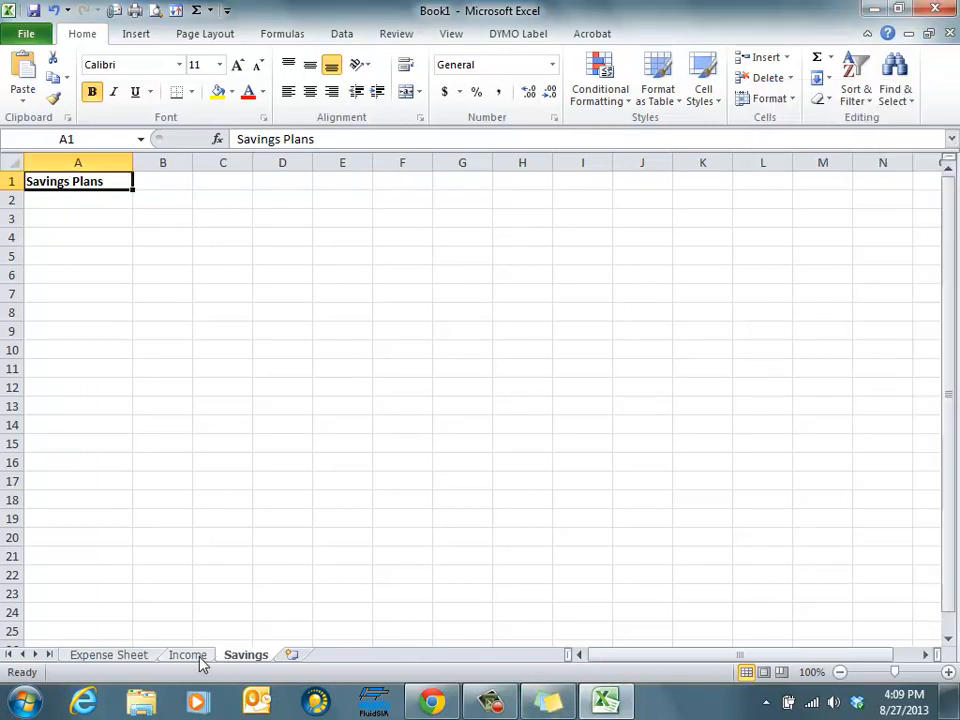
pyautogui.click(195, 656)
pyautogui.click(135, 658)
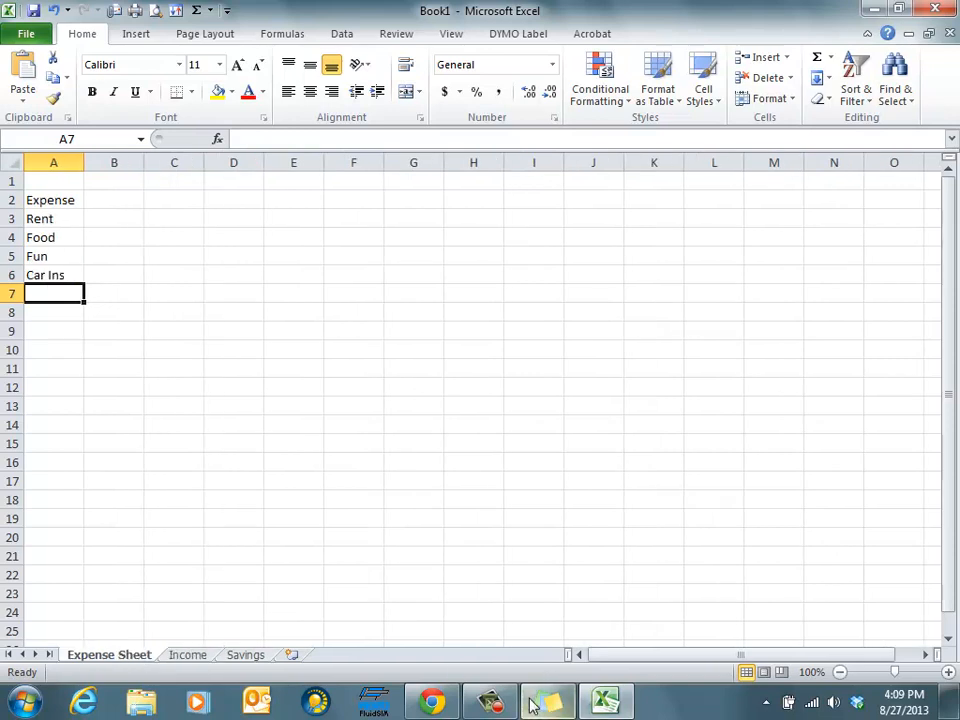
pyautogui.click(289, 657)
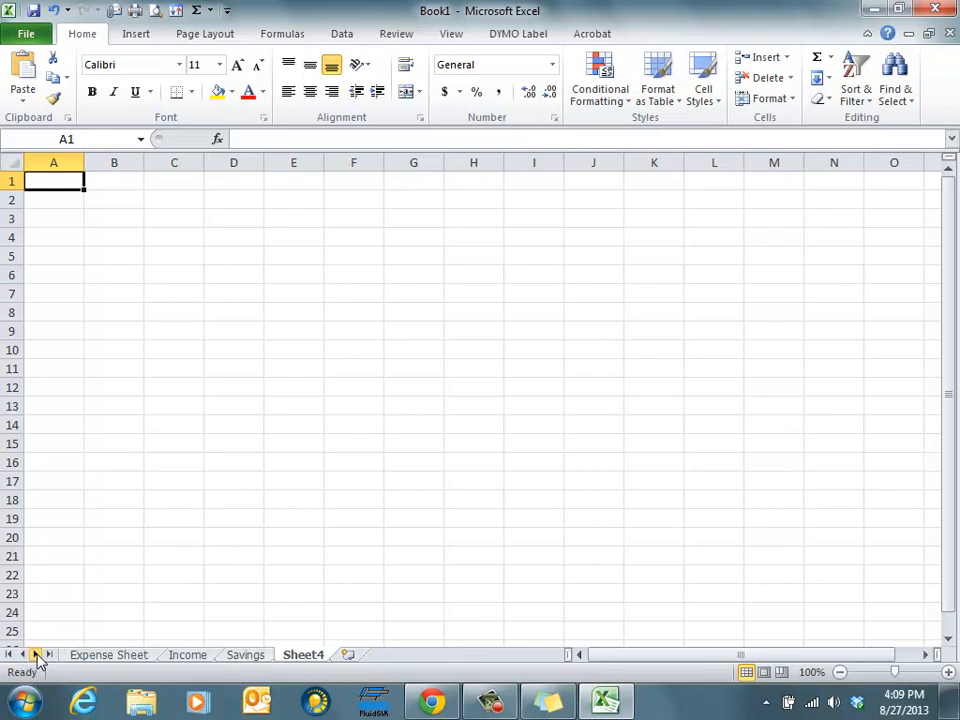
# Open the Save As dialog for the workbook
pyautogui.moveTo(590, 661); pyautogui.dragTo(692, 657)
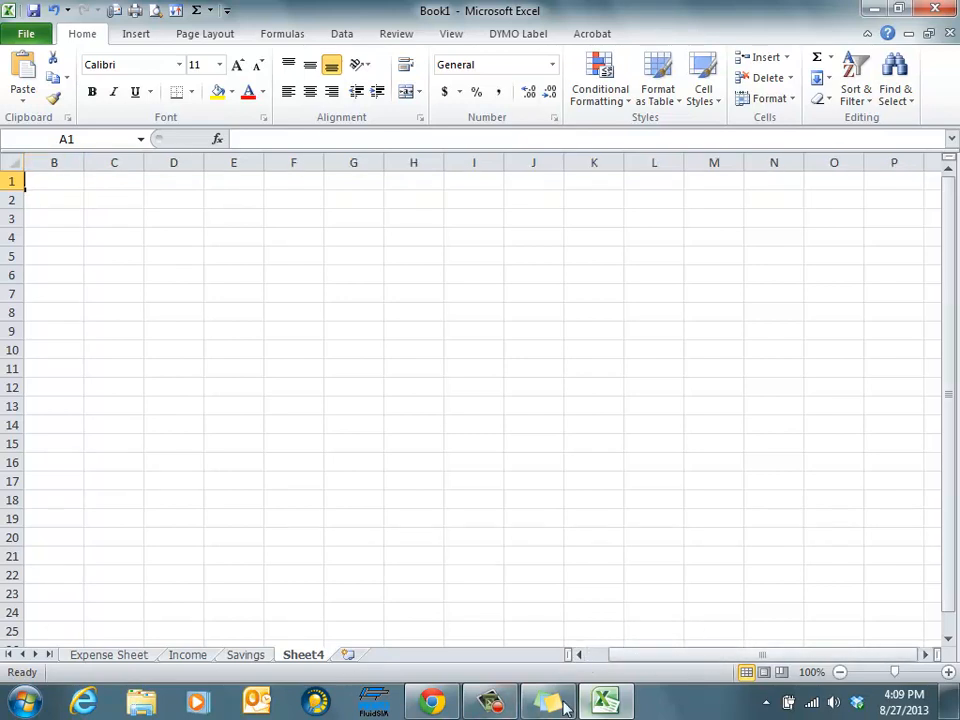
pyautogui.click(550, 702)
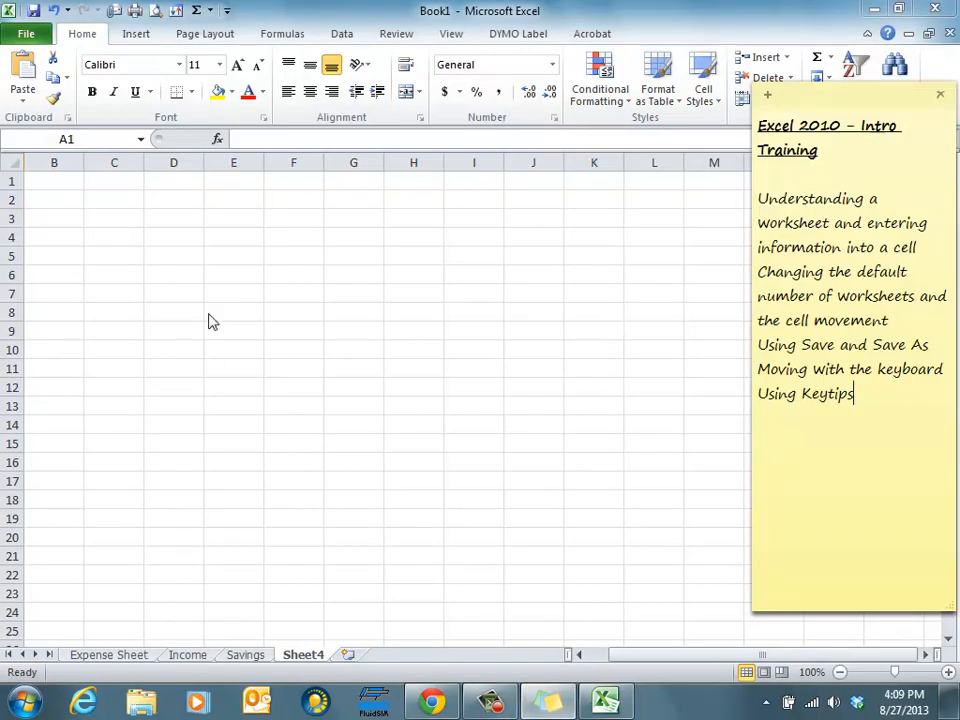
pyautogui.click(26, 35)
pyautogui.click(26, 35)
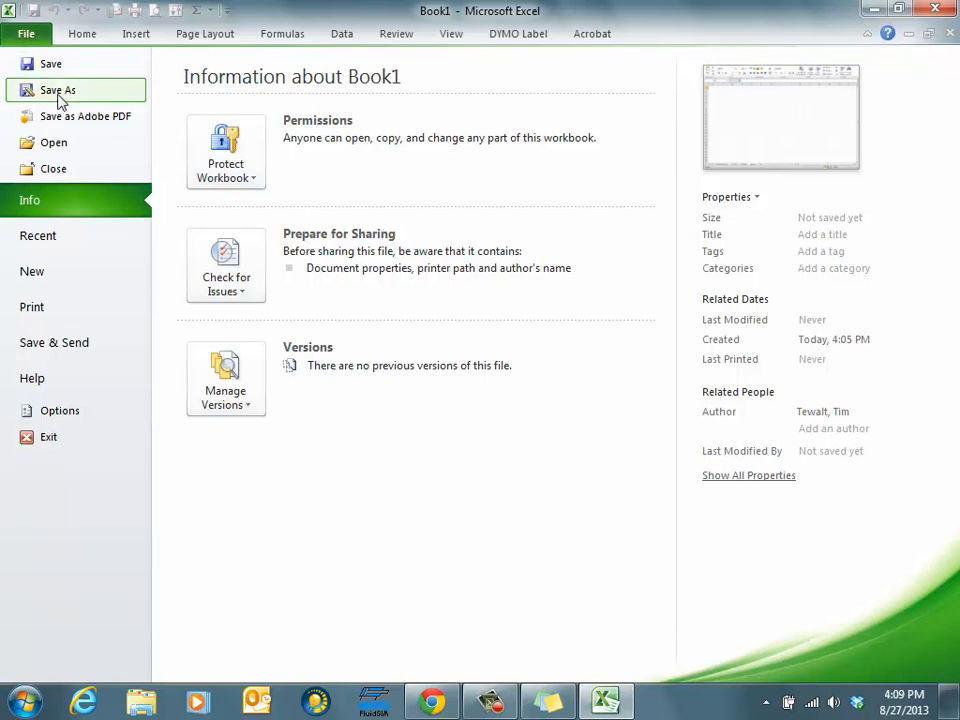
pyautogui.click(58, 100)
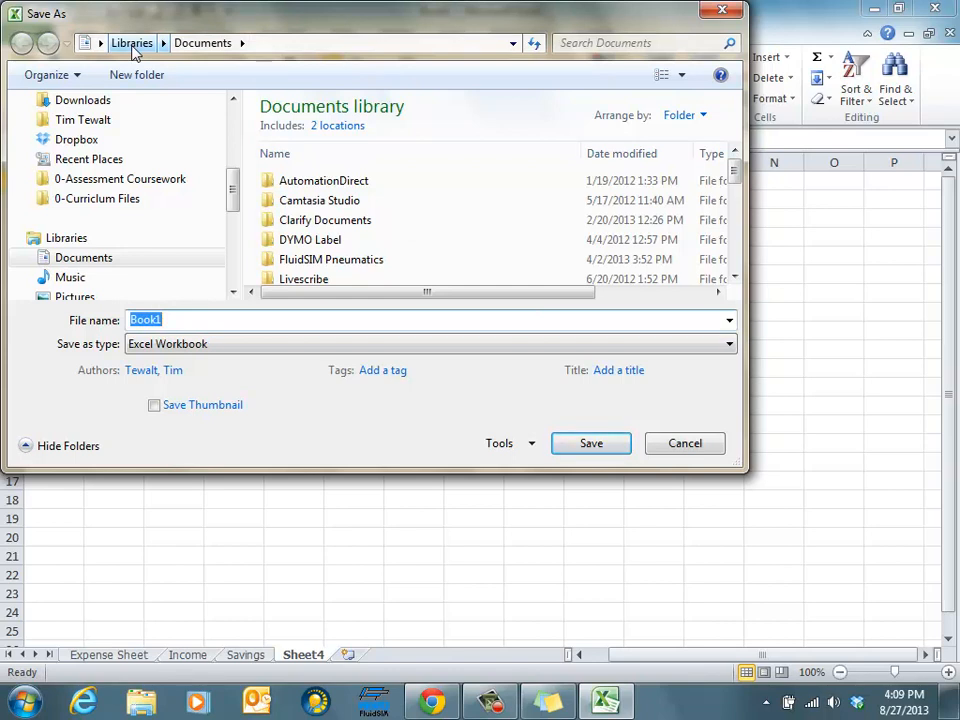
# Browse to the network N: drive and open the IND PC CLASS 2 folder as the save location
pyautogui.moveTo(231, 189); pyautogui.dragTo(231, 248)
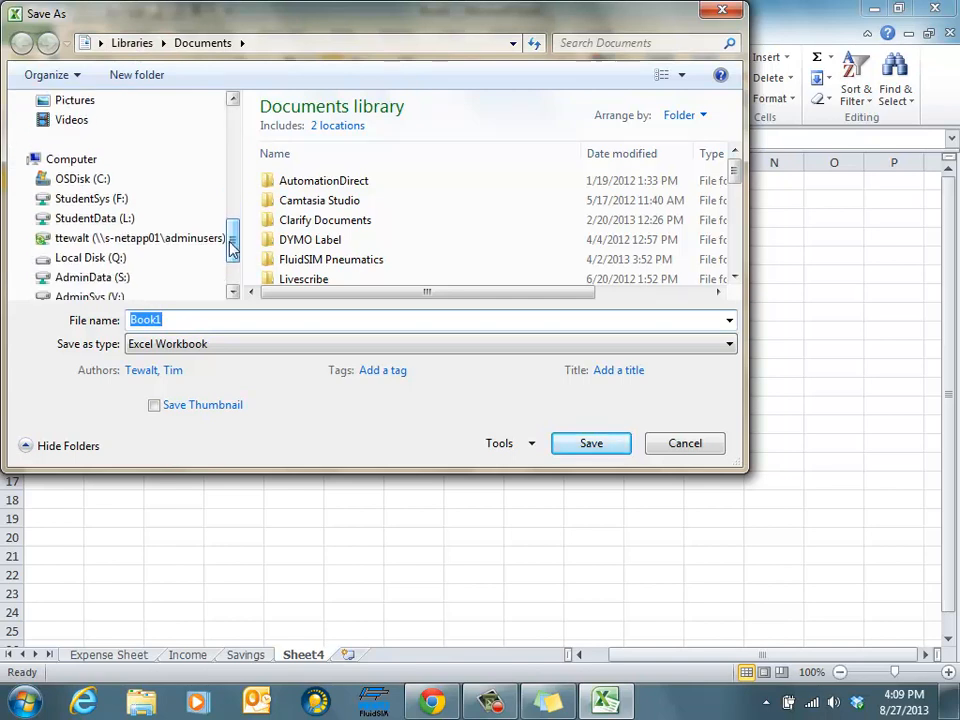
pyautogui.click(84, 241)
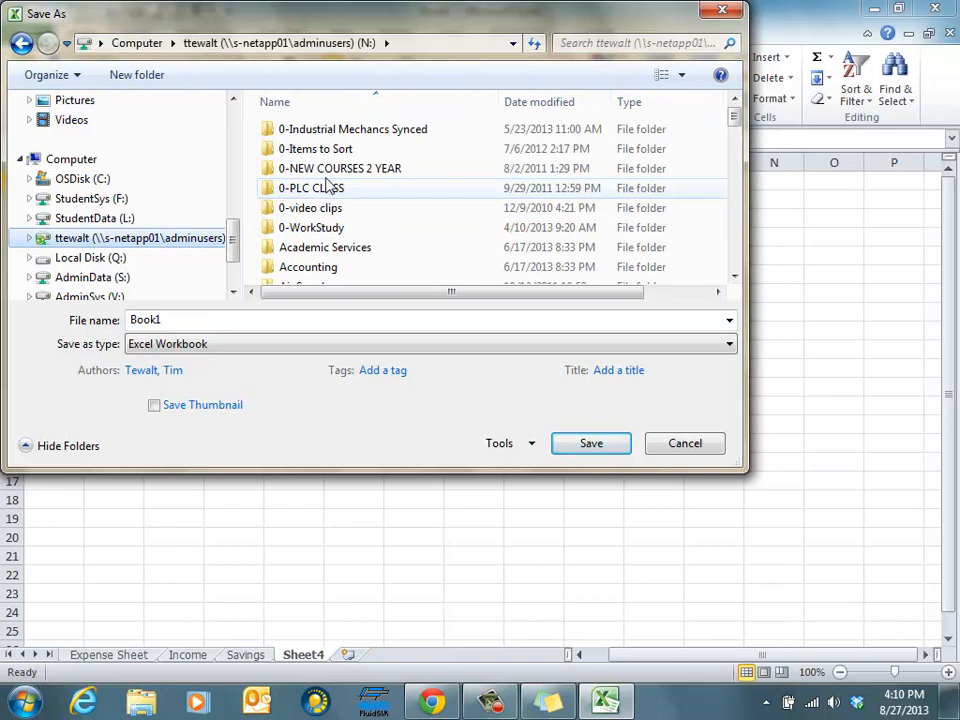
pyautogui.scroll(-2, 340, 225)
pyautogui.click(311, 228)
pyautogui.scroll(-4, 341, 232)
pyautogui.scroll(-4, 343, 236)
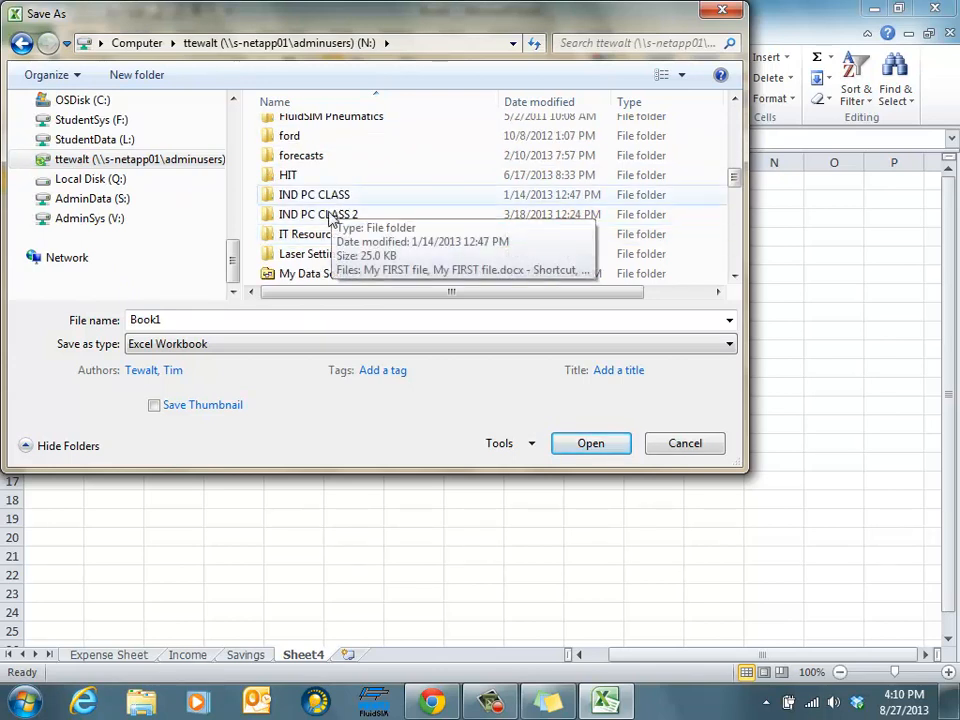
pyautogui.click(331, 221)
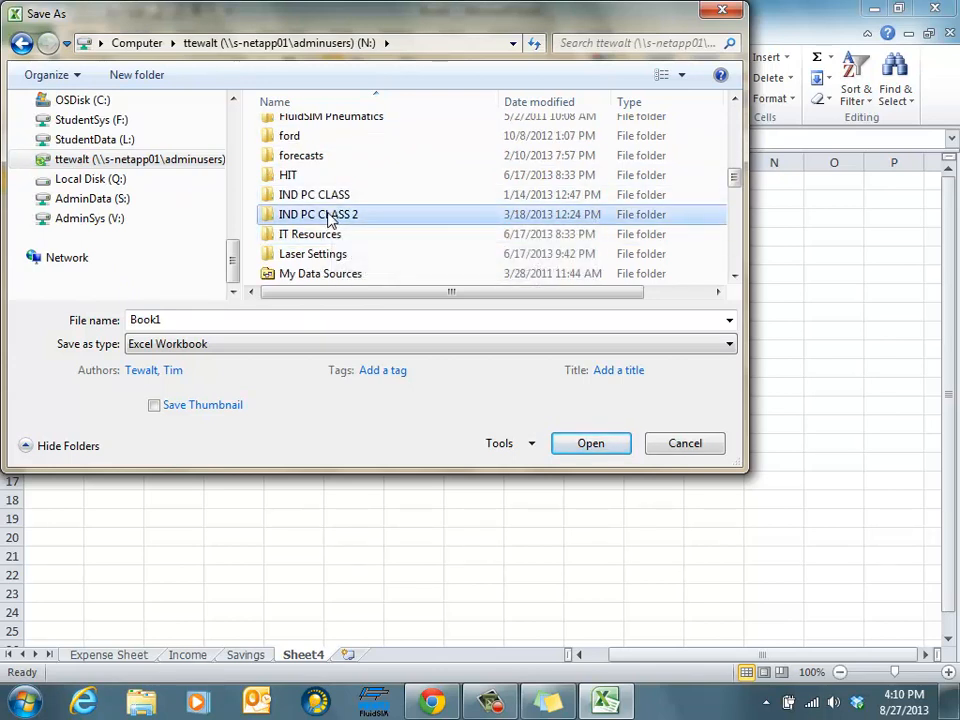
pyautogui.doubleClick(331, 221)
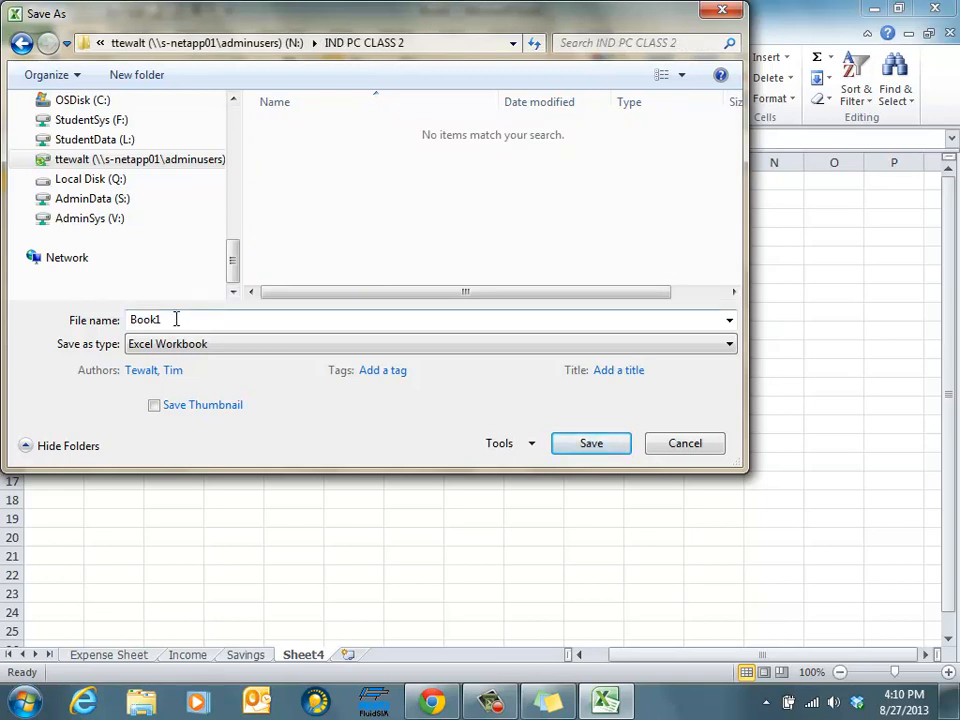
pyautogui.moveTo(173, 317); pyautogui.dragTo(122, 325)
pyautogui.write('sample')
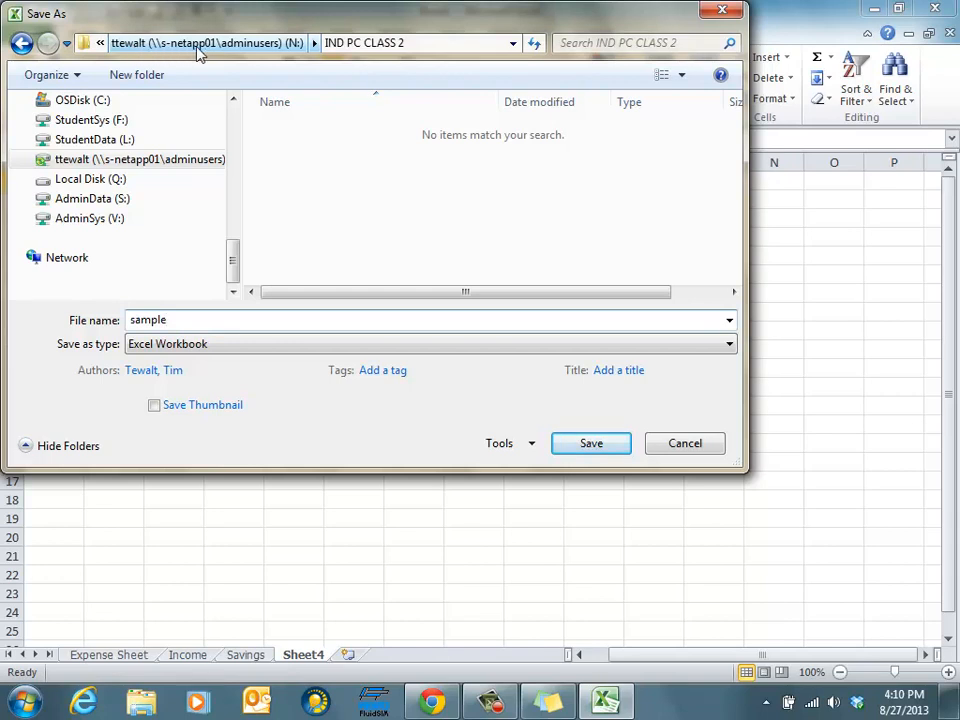
pyautogui.click(424, 43)
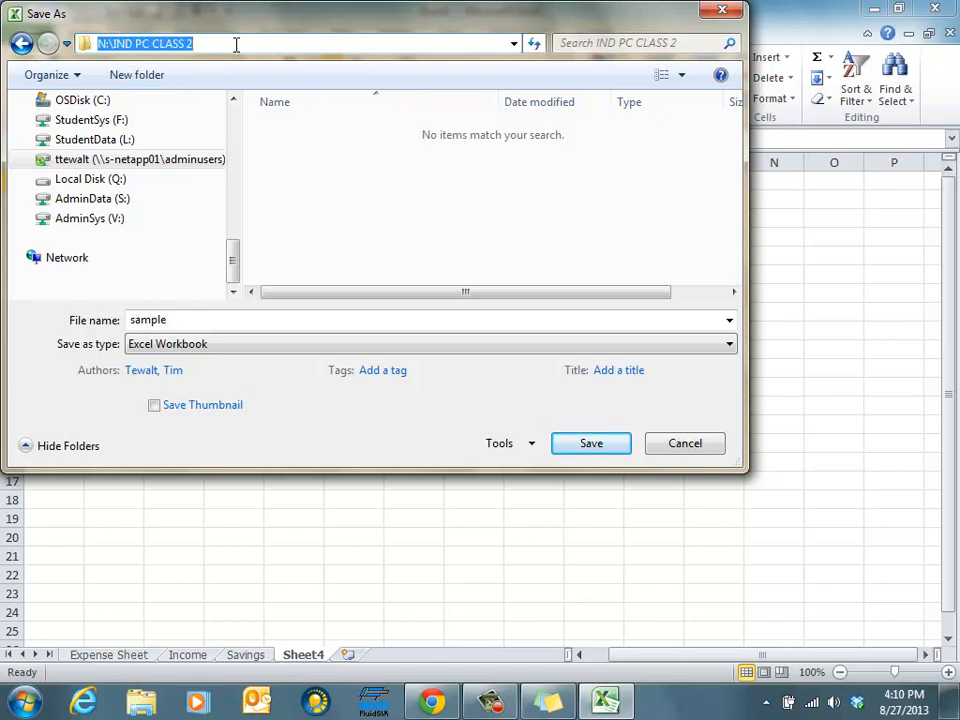
# Save the workbook in that folder with the file name excel basics
pyautogui.click(184, 320)
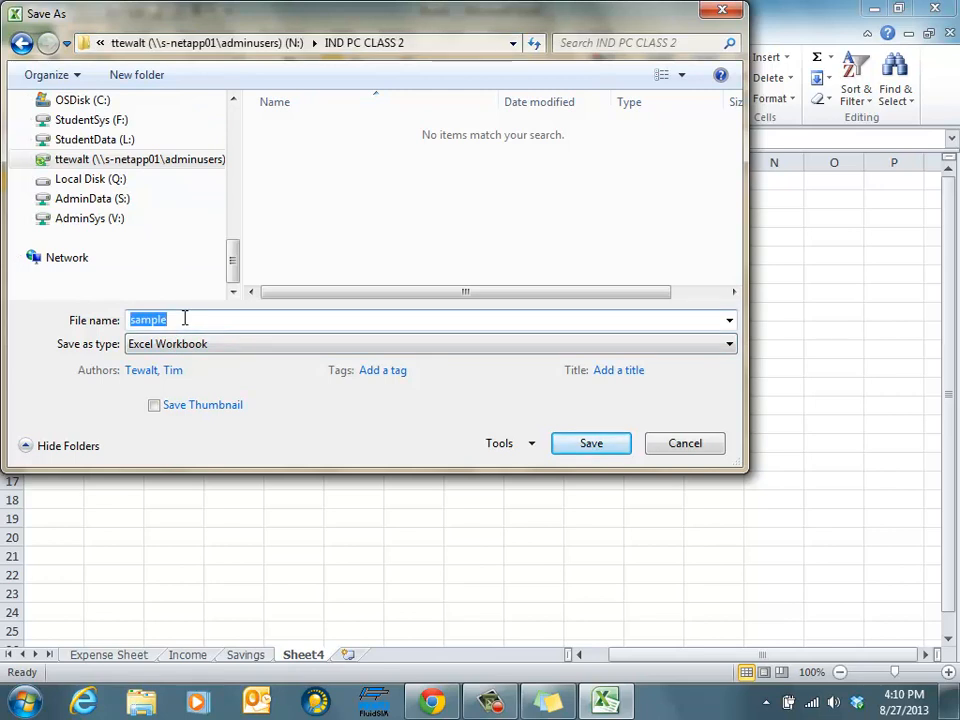
pyautogui.write('excel basics')
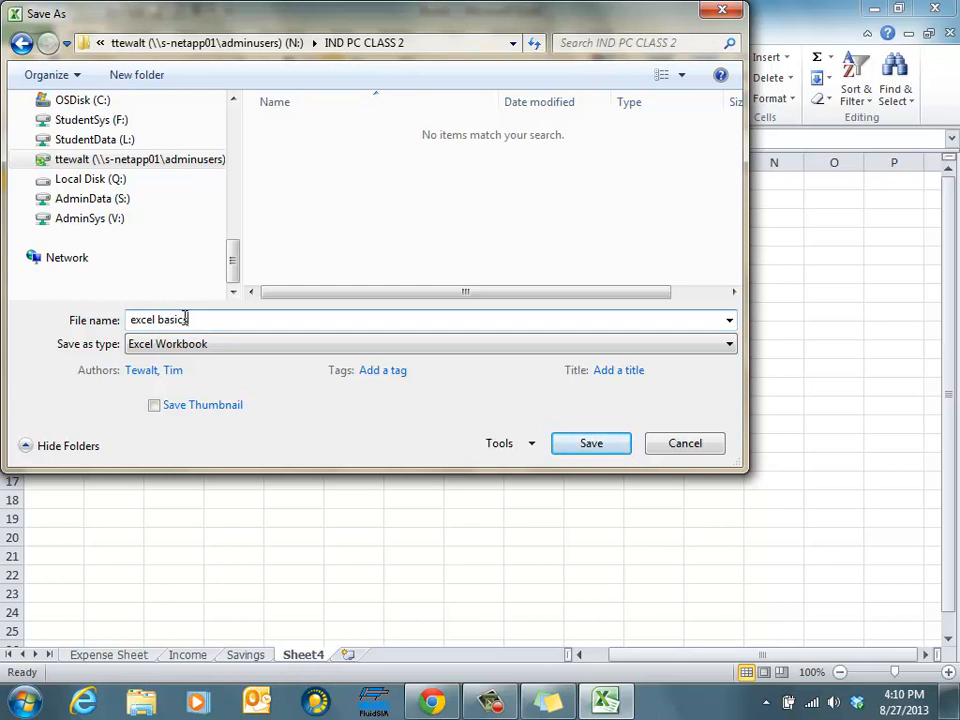
pyautogui.click(583, 448)
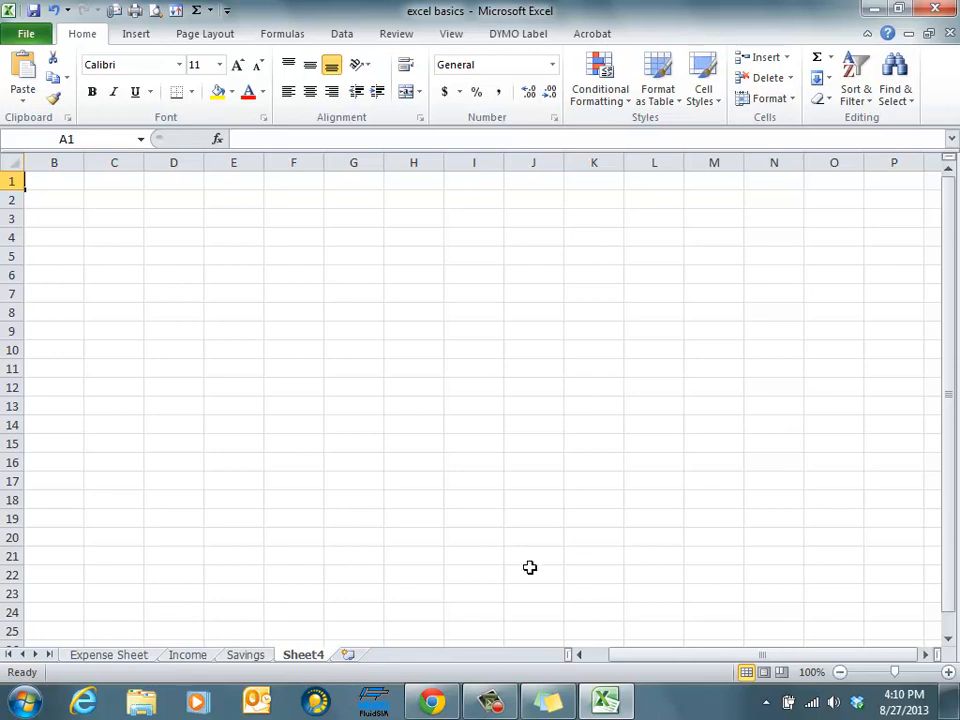
pyautogui.click(549, 697)
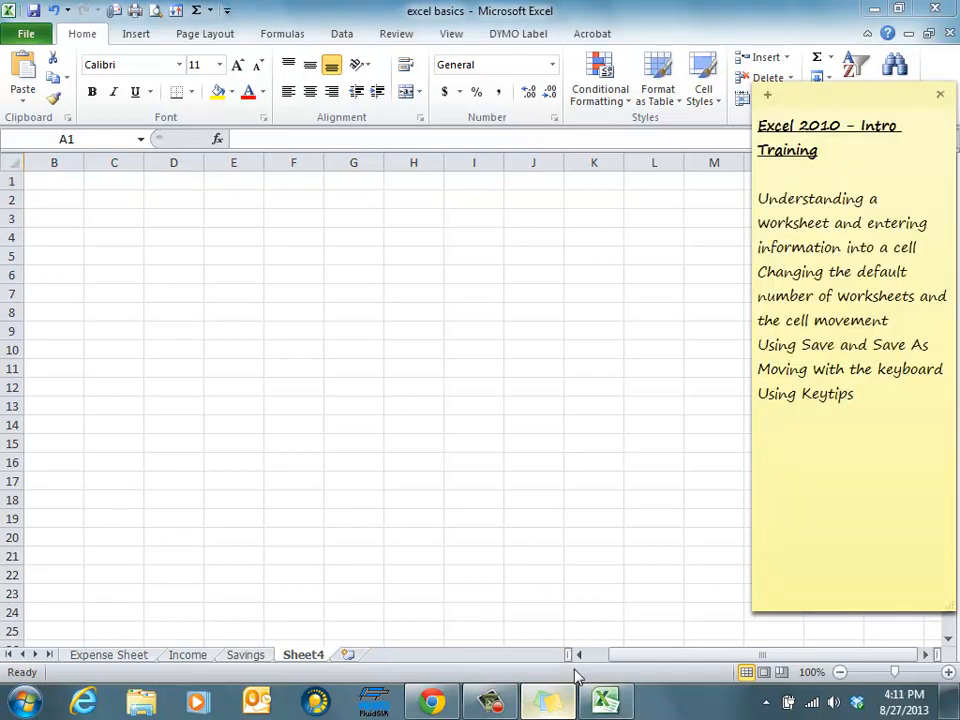
pyautogui.click(158, 325)
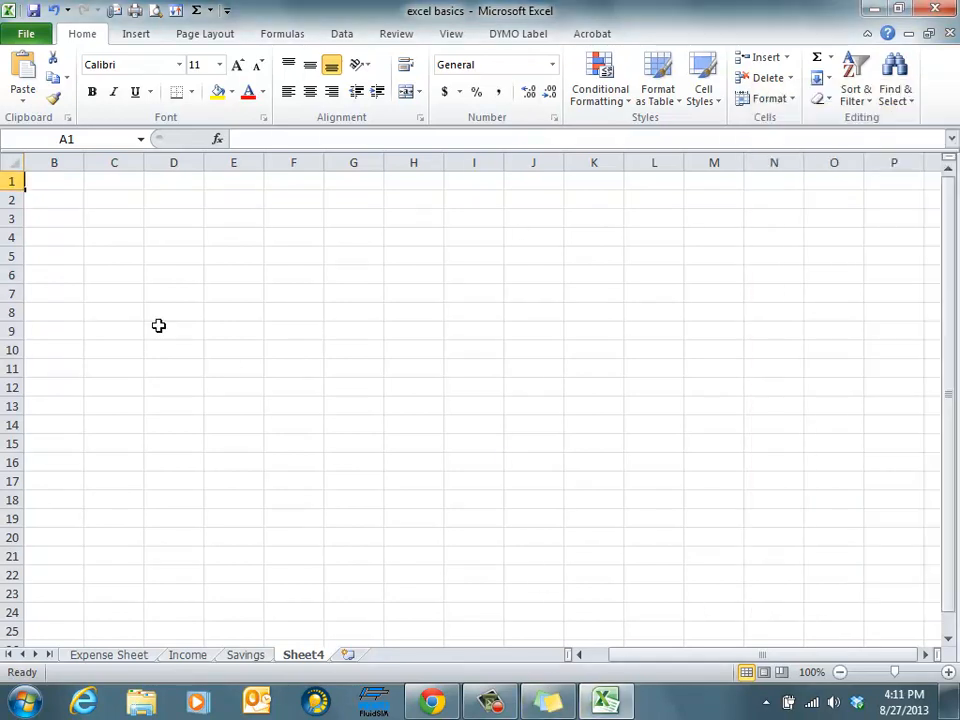
# Switch to the Expense Sheet and move the active cell around the grid with the arrow keys
pyautogui.click(117, 656)
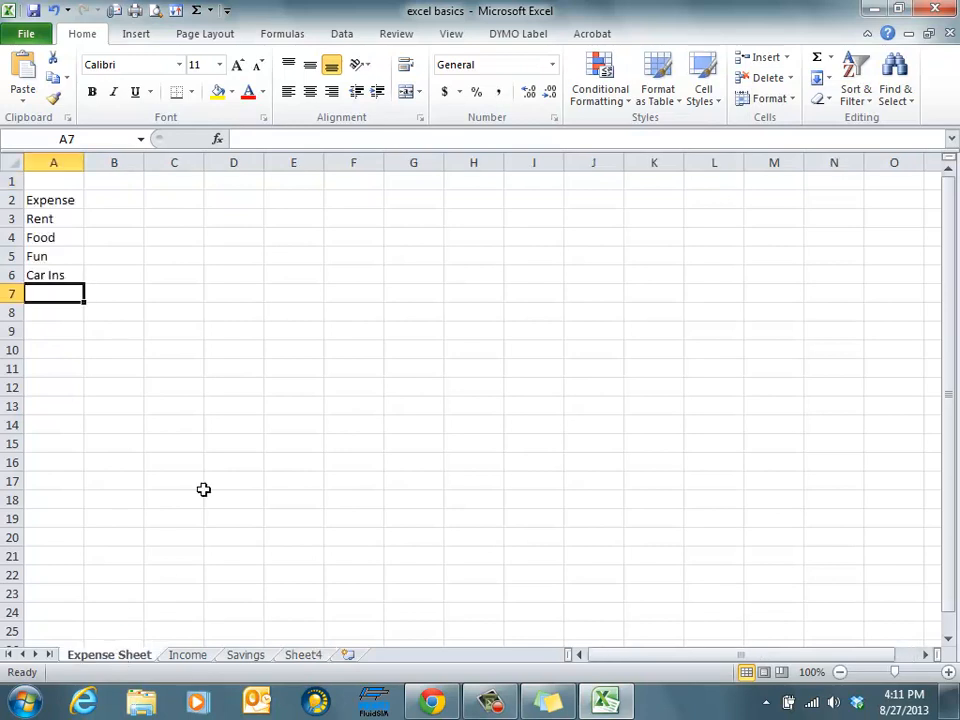
pyautogui.click(307, 293)
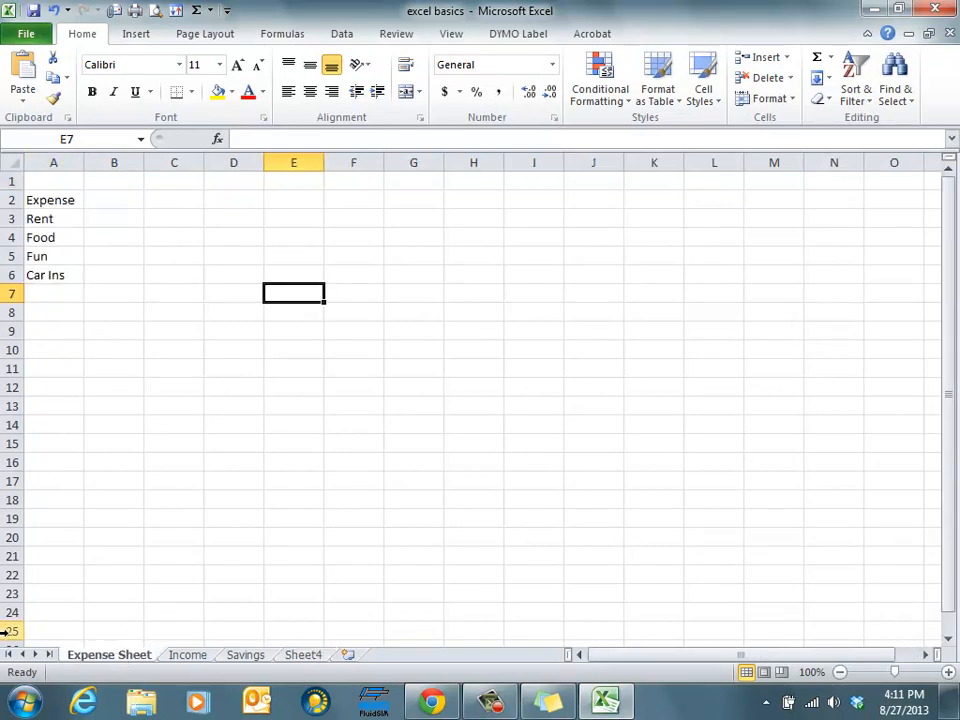
pyautogui.press('Right')
pyautogui.press('Right')
pyautogui.press('Right')
pyautogui.press('Right')
pyautogui.press('Right')
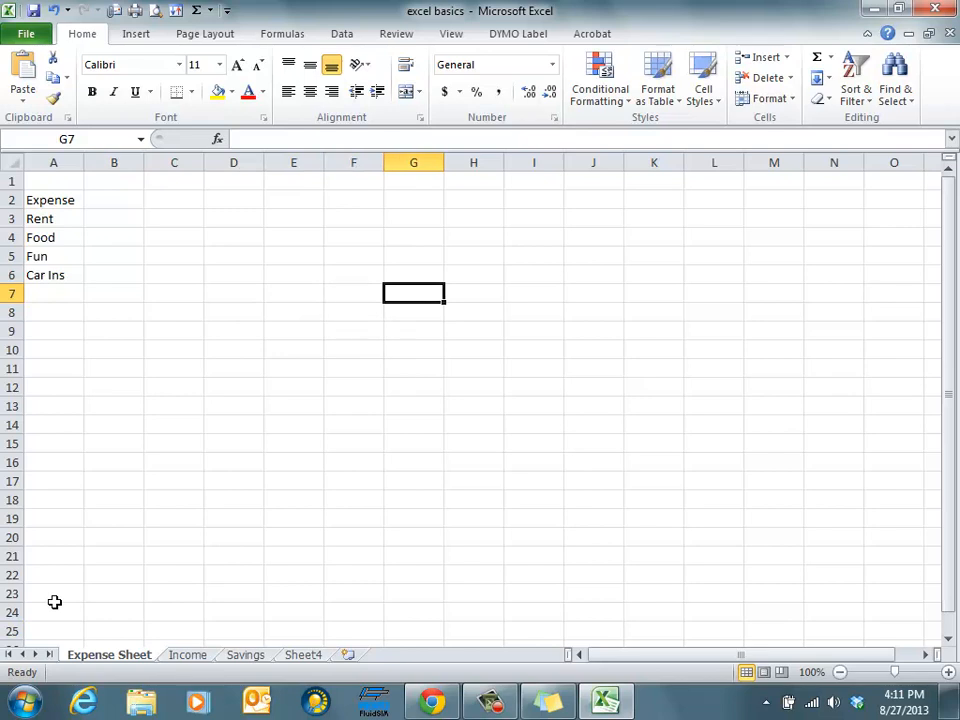
pyautogui.press('Left')
pyautogui.press('Left')
pyautogui.press('Down')
pyautogui.press('Down')
pyautogui.press('Down')
pyautogui.press('Down')
pyautogui.press('Down')
pyautogui.press('Left')
pyautogui.press('Up')
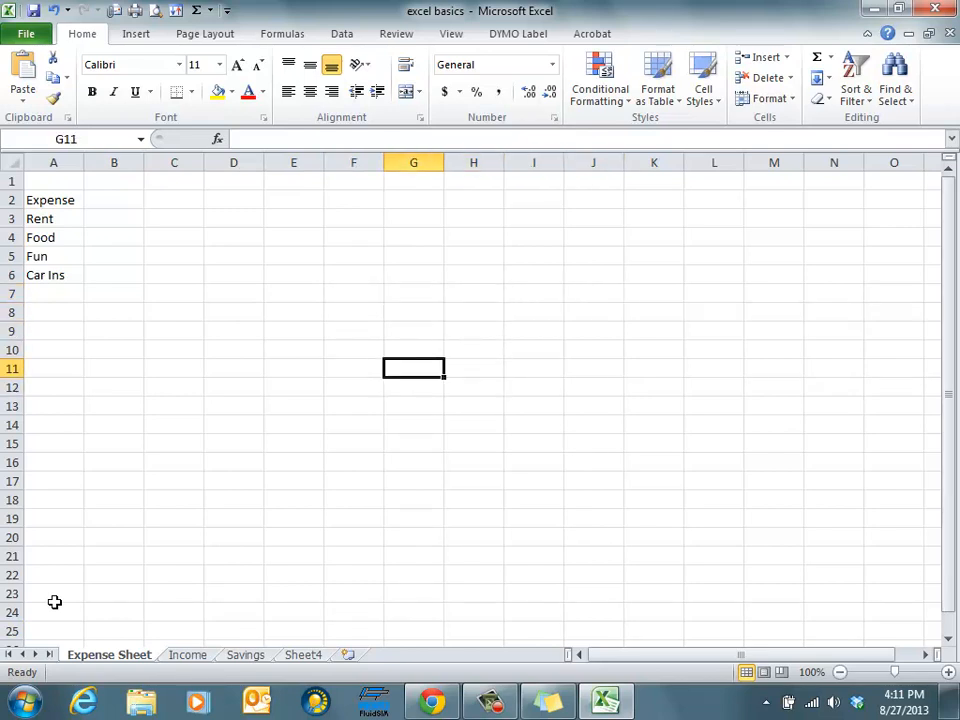
# Enter 12 in cell B6 next to Car Ins
pyautogui.click(110, 275)
pyautogui.doubleClick(110, 275)
pyautogui.write('12')
pyautogui.press('Return')
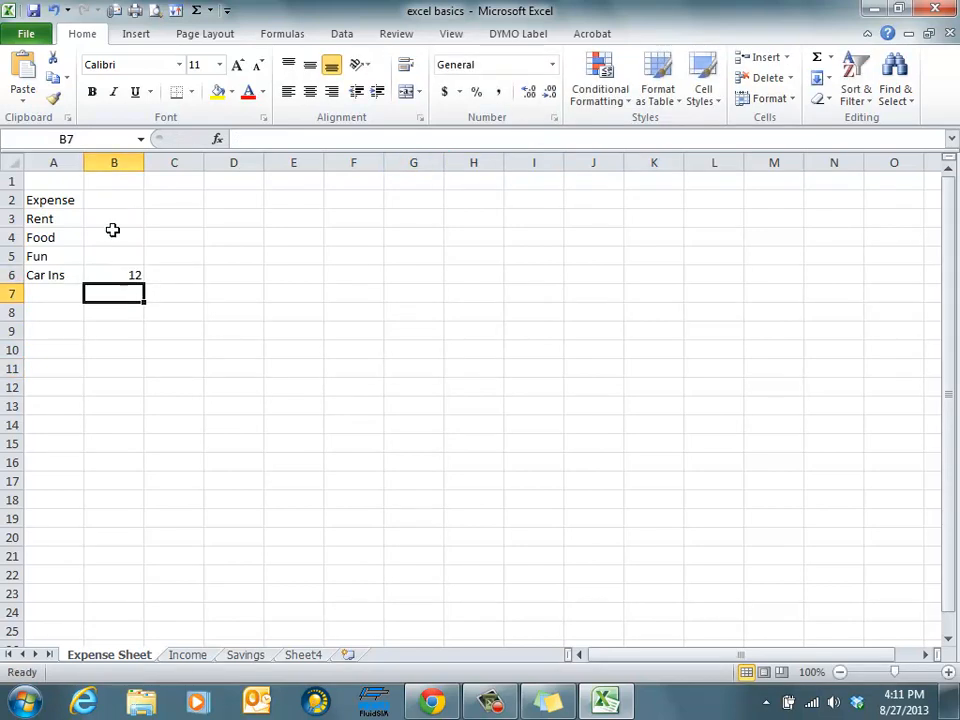
# Enter 12 in cell B2 next to Expense
pyautogui.click(112, 186)
pyautogui.click(113, 199)
pyautogui.write('12')
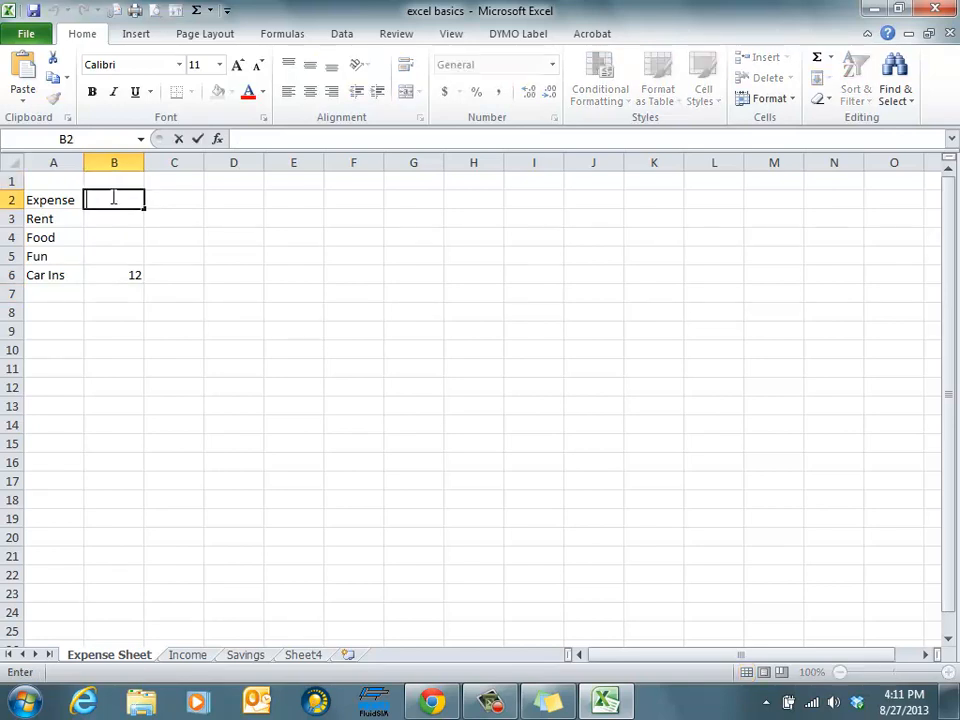
# Enter 350 in cell B3 next to Rent
pyautogui.click(112, 220)
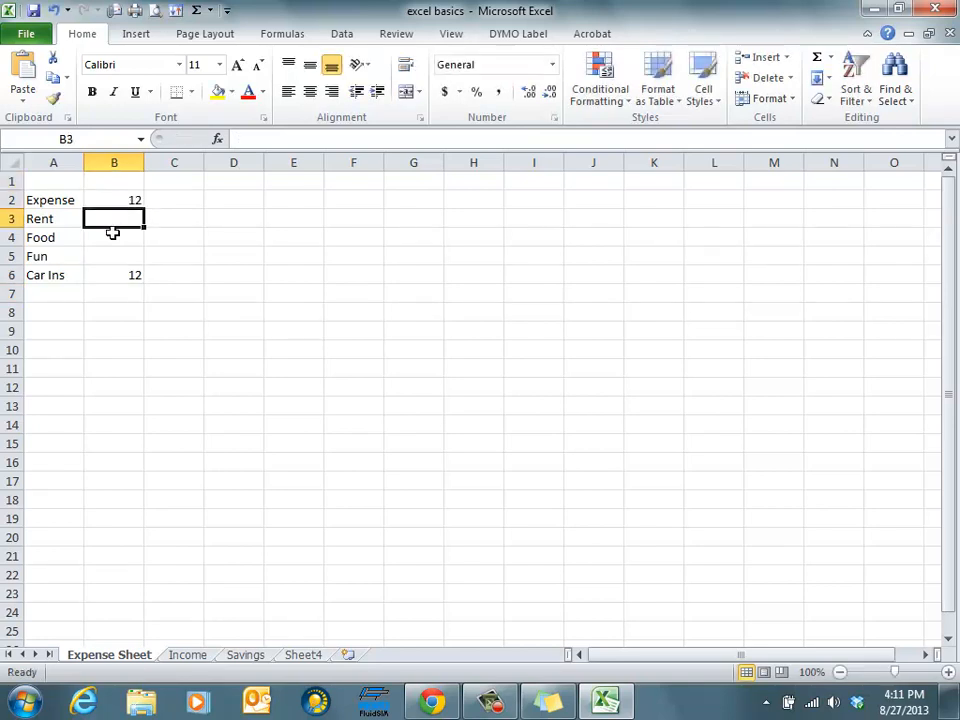
pyautogui.doubleClick(112, 219)
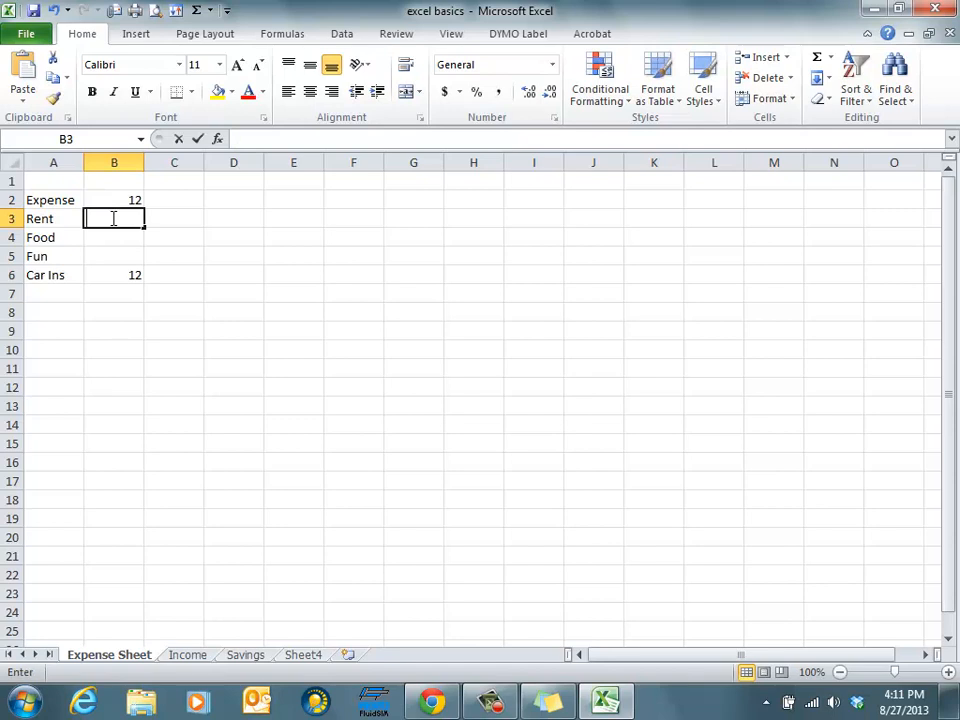
pyautogui.click(114, 242)
pyautogui.click(110, 217)
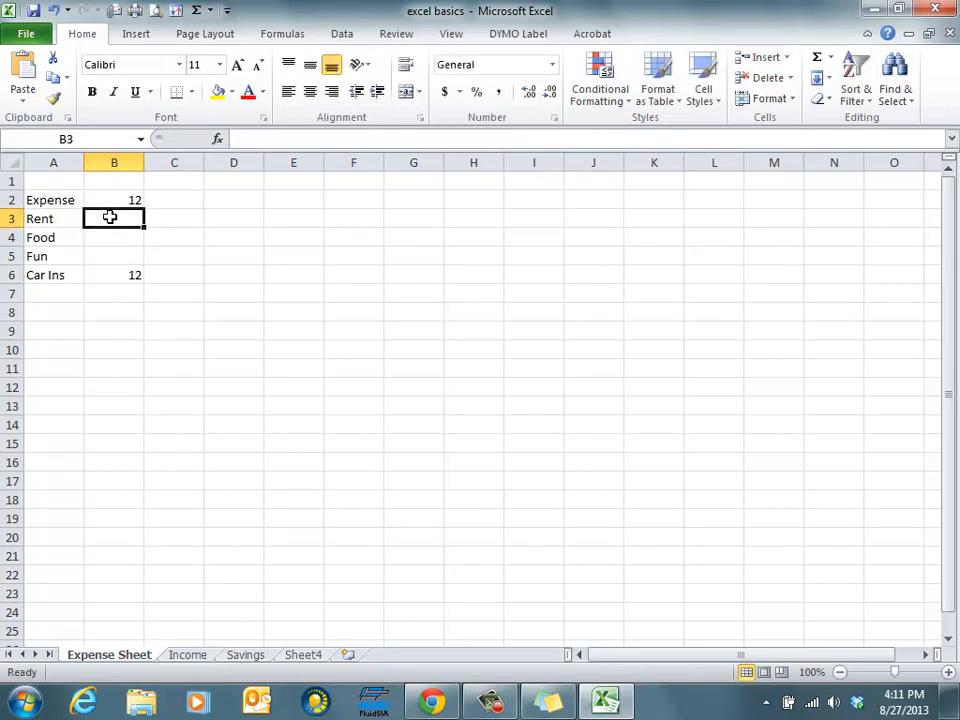
pyautogui.write('350')
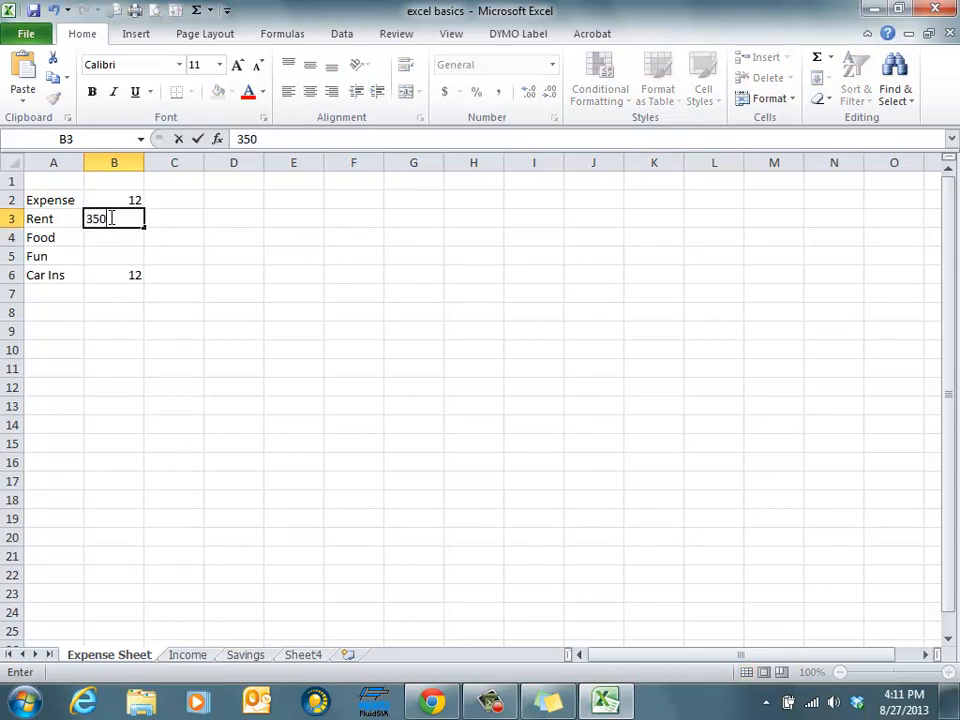
pyautogui.press('Return')
# Enter 175 for Food in B4 and 100 for Fun in B5
pyautogui.write('175')
pyautogui.press('Return')
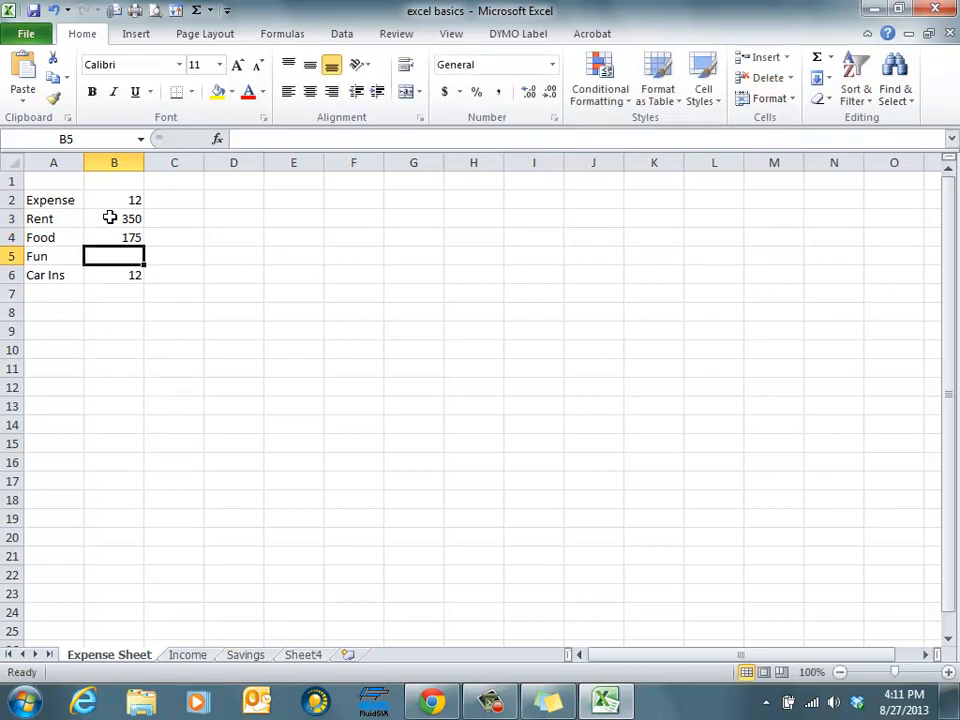
pyautogui.write('100')
pyautogui.press('Return')
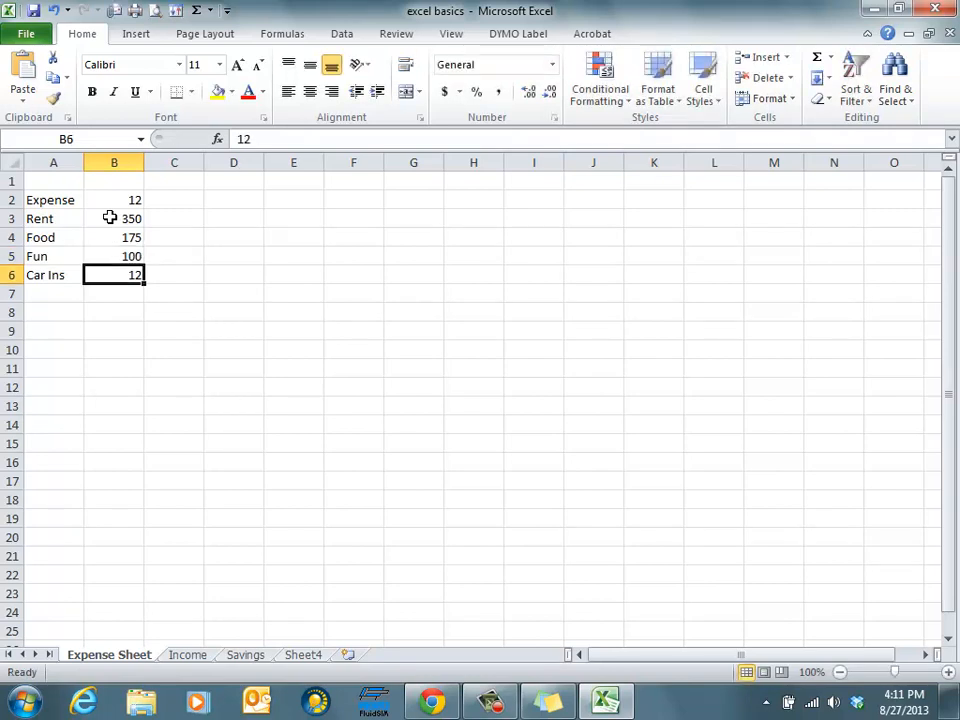
# Clear the entry in cell B2
pyautogui.click(121, 202)
pyautogui.press('Delete')
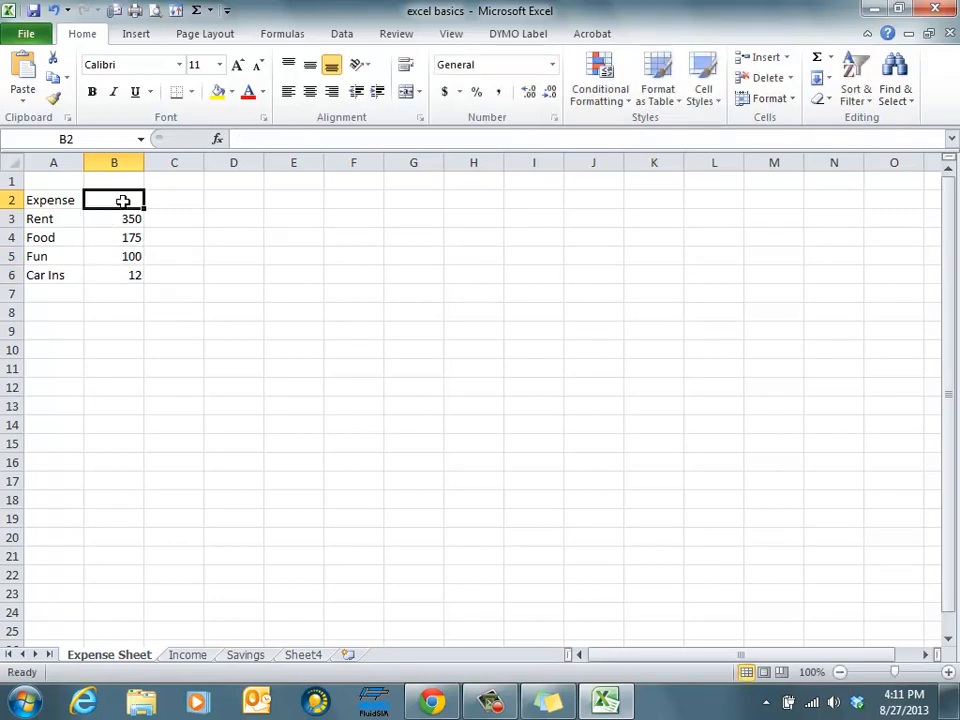
# Label cell A8 as Total
pyautogui.click(41, 310)
pyautogui.write('Total')
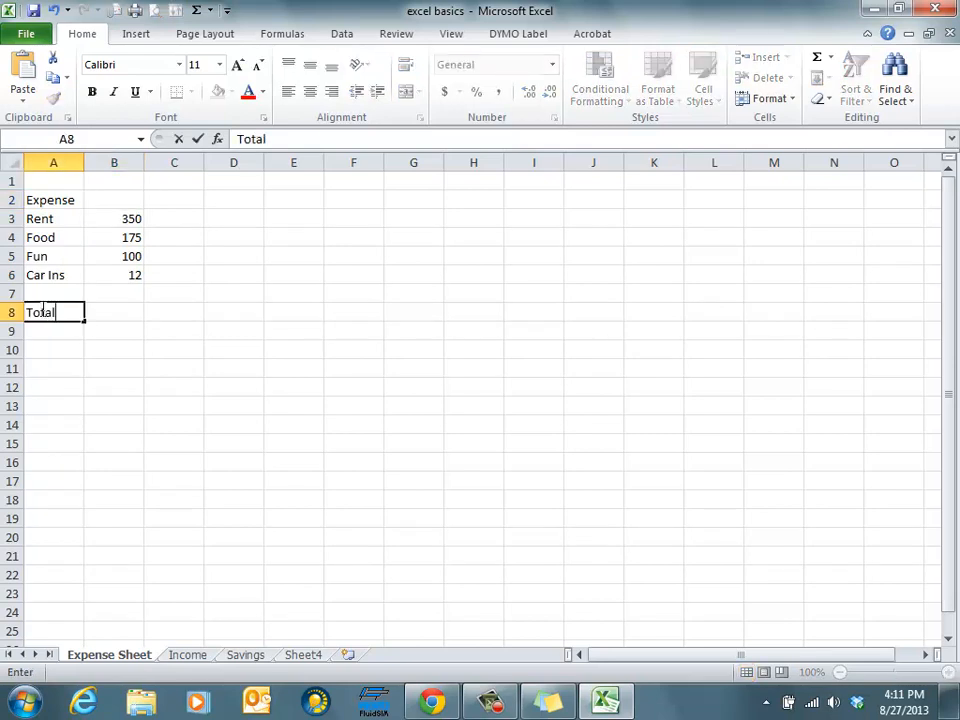
pyautogui.press('Tab')
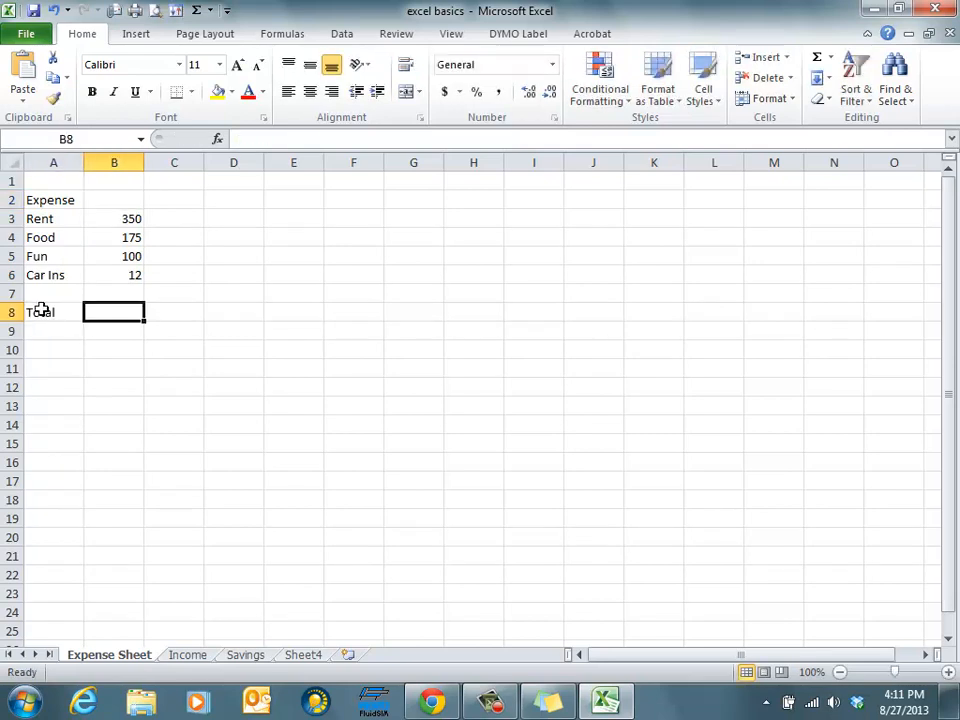
# Enter the formula =B3+B4+B5+B6 in cell B8 by picking each expense cell
pyautogui.write('=')
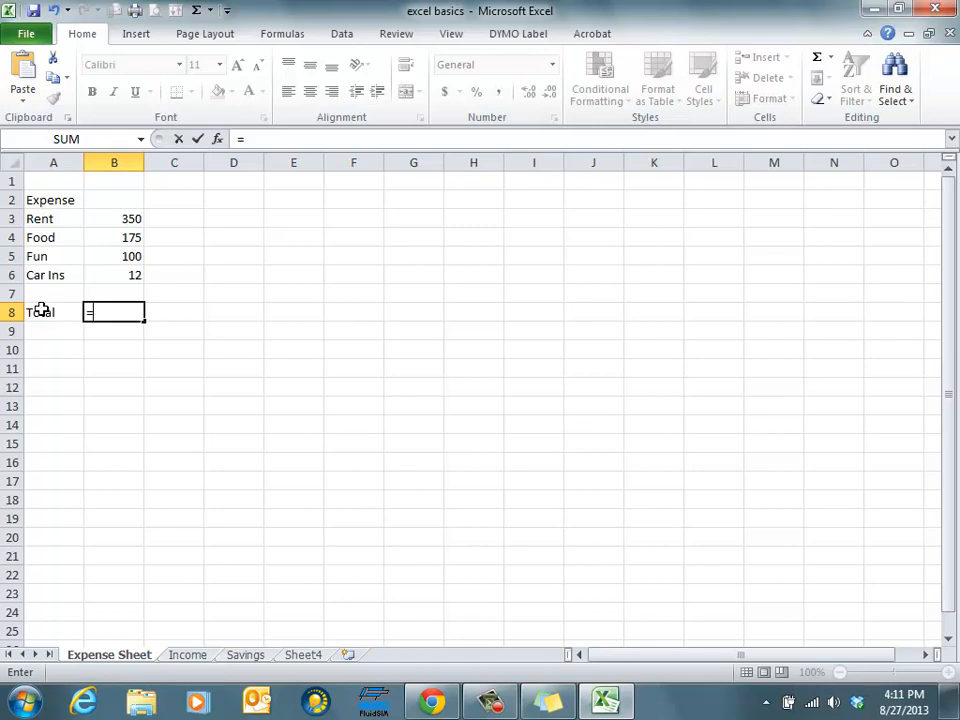
pyautogui.click(124, 218)
pyautogui.write('+')
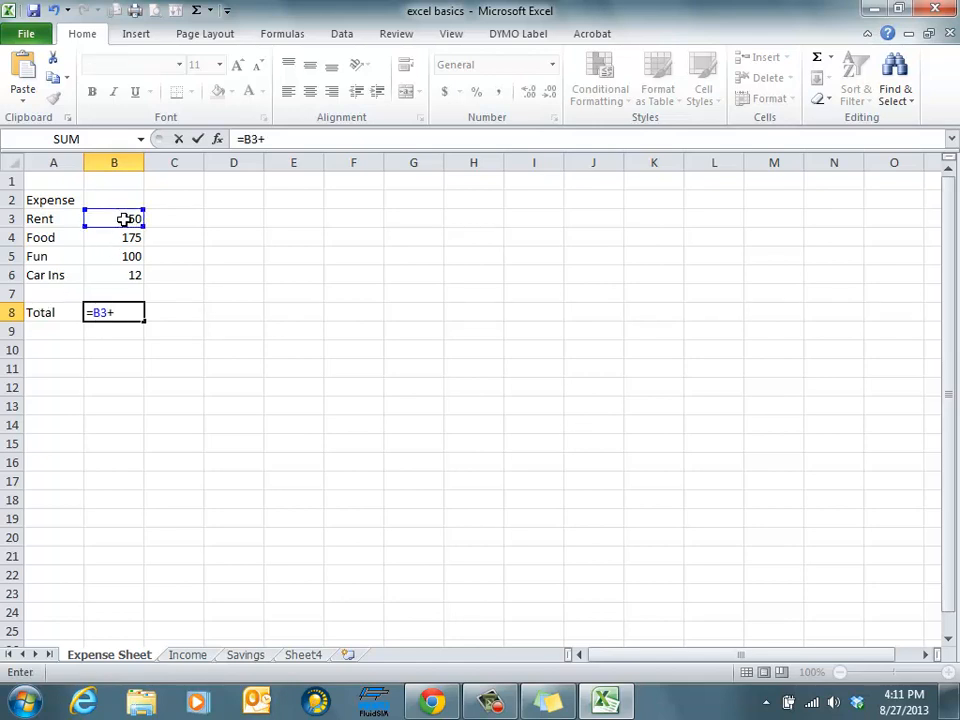
pyautogui.click(117, 237)
pyautogui.write('+')
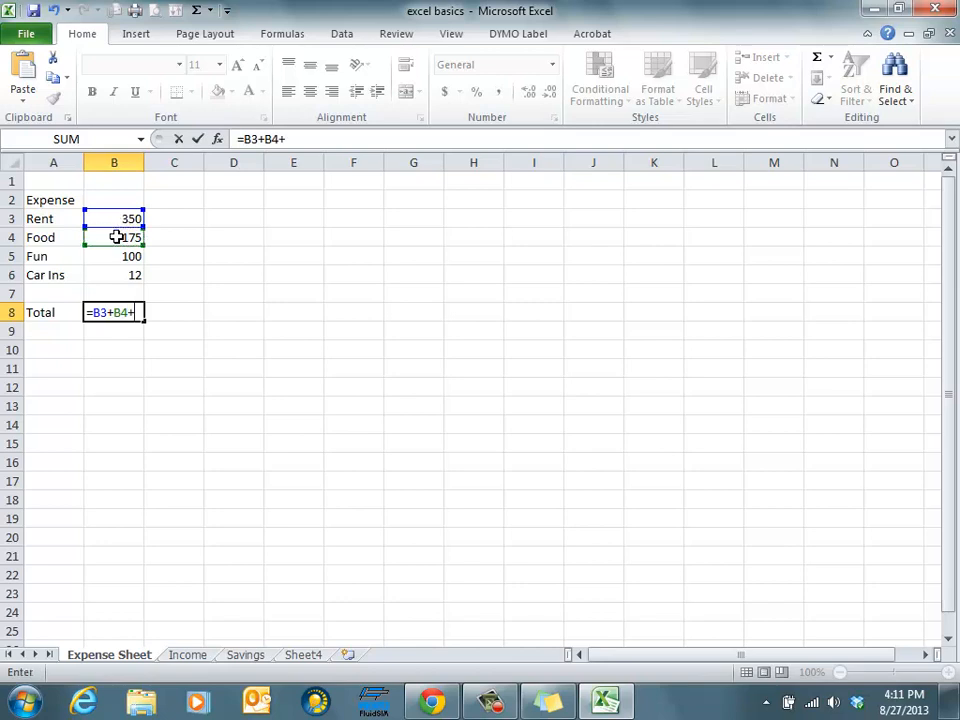
pyautogui.click(120, 256)
pyautogui.write('+')
pyautogui.click(124, 274)
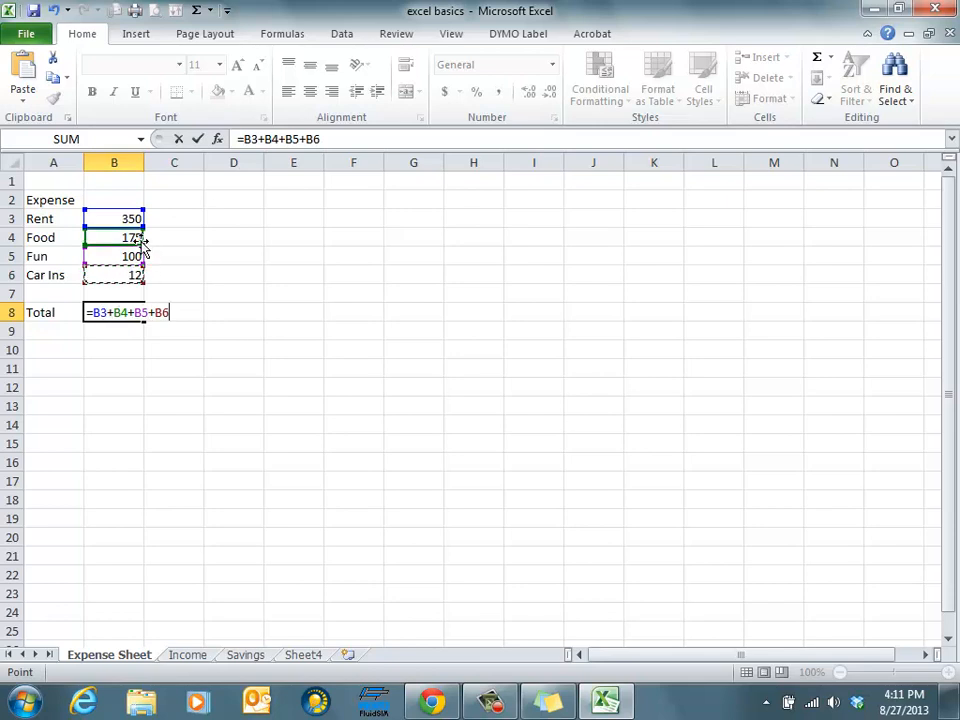
pyautogui.press('Return')
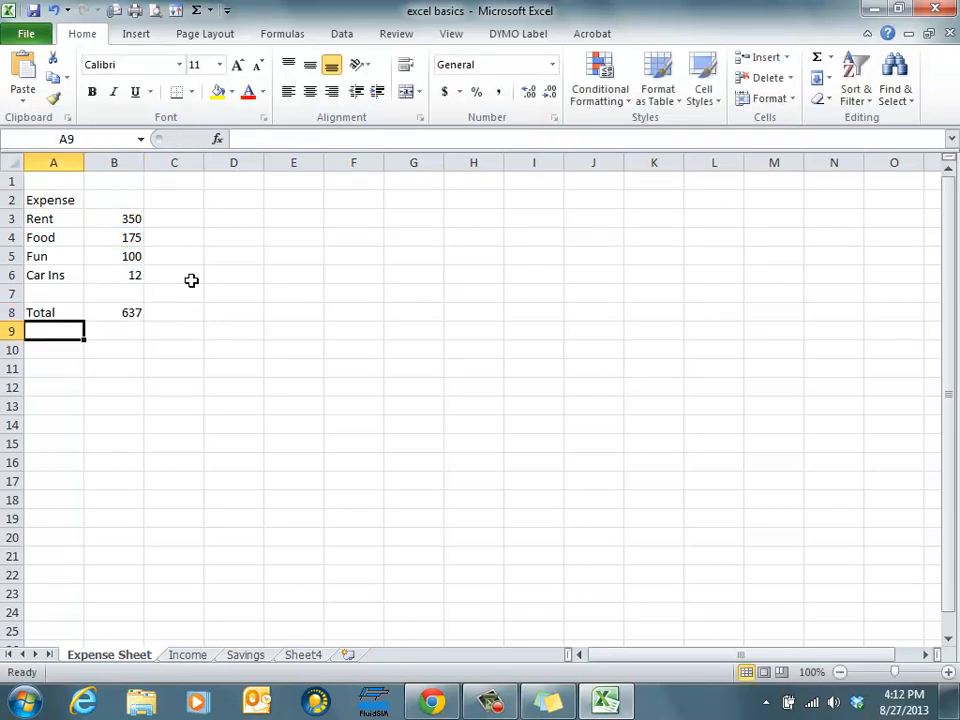
# Replace the B8 formula with =sum(B3:B7), selecting the range B3 to B7
pyautogui.click(122, 313)
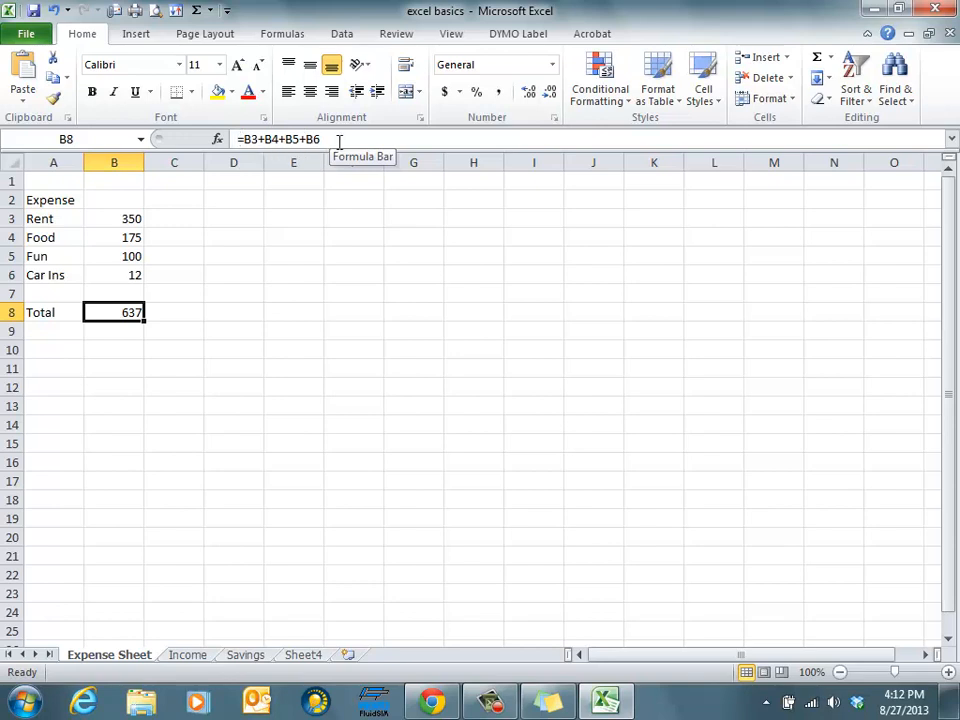
pyautogui.moveTo(339, 141); pyautogui.dragTo(226, 141)
pyautogui.press('BackSpace')
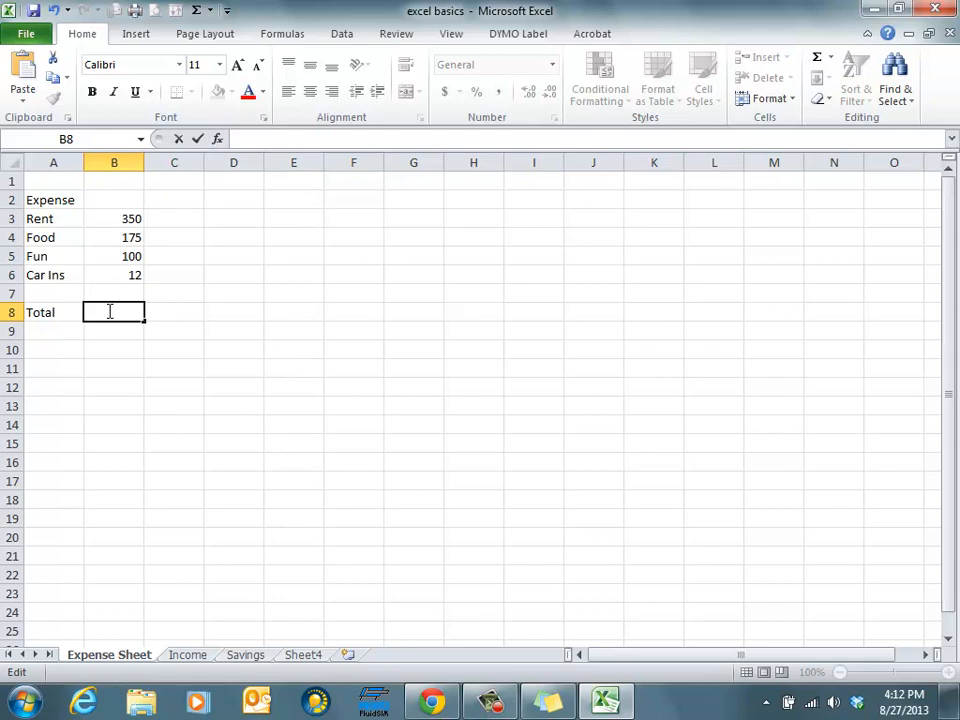
pyautogui.write('=sum(')
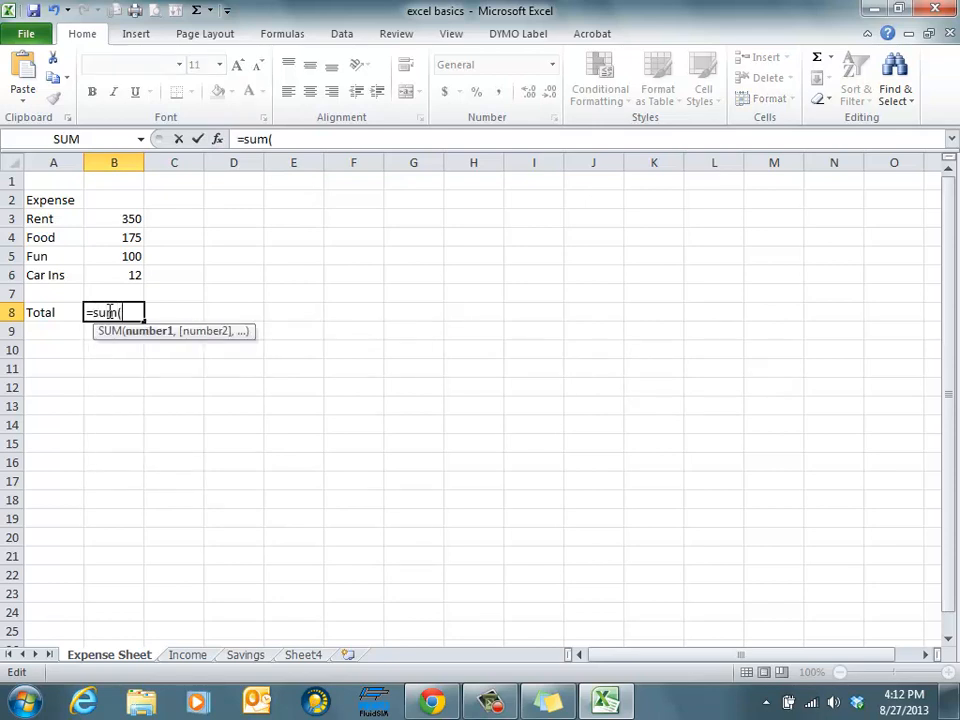
pyautogui.moveTo(122, 217); pyautogui.dragTo(118, 290)
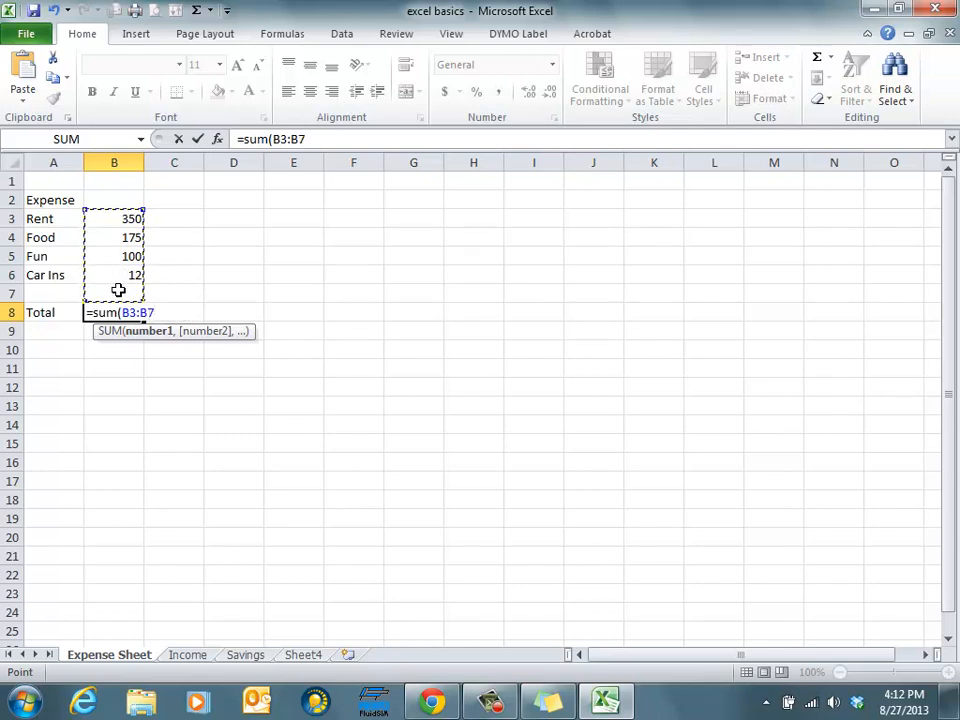
pyautogui.press('Return')
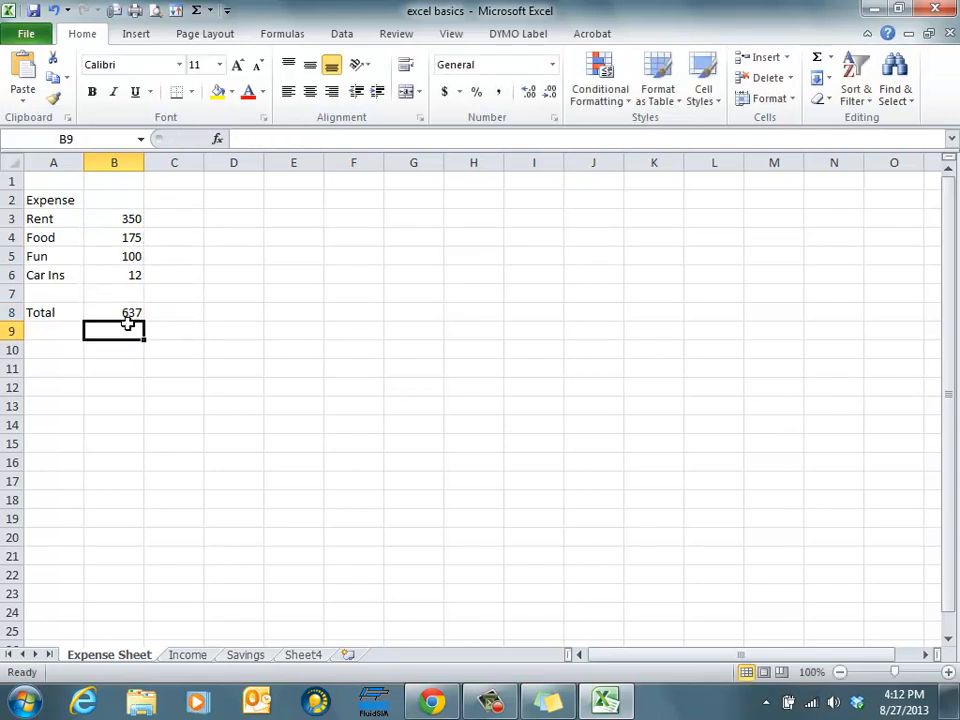
# Change the Fun amount in B5 to 150
pyautogui.click(120, 257)
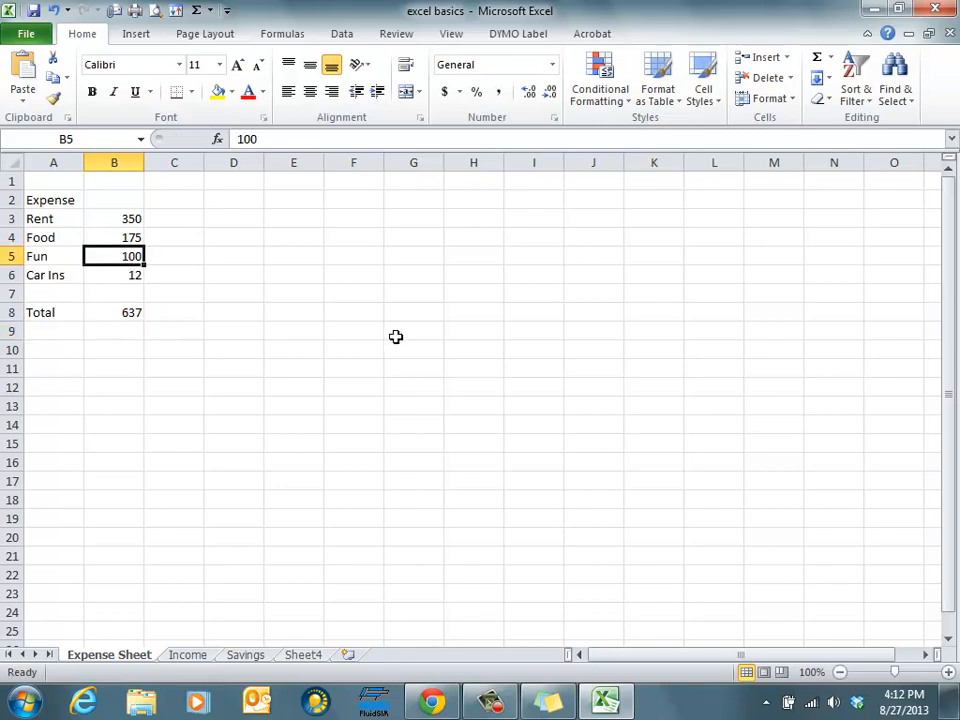
pyautogui.press('End')
pyautogui.press('End')
pyautogui.write('150')
pyautogui.press('Return')
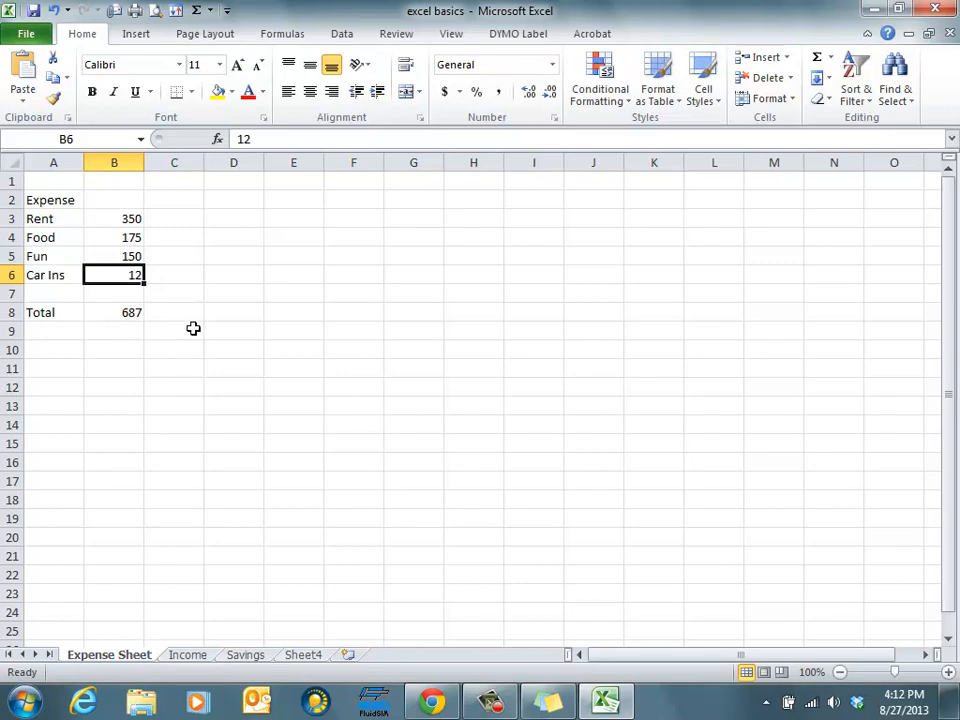
# Change the Car Ins amount in B6 to 125
pyautogui.write('12')
pyautogui.press('BackSpace')
pyautogui.write('25')
pyautogui.press('Return')
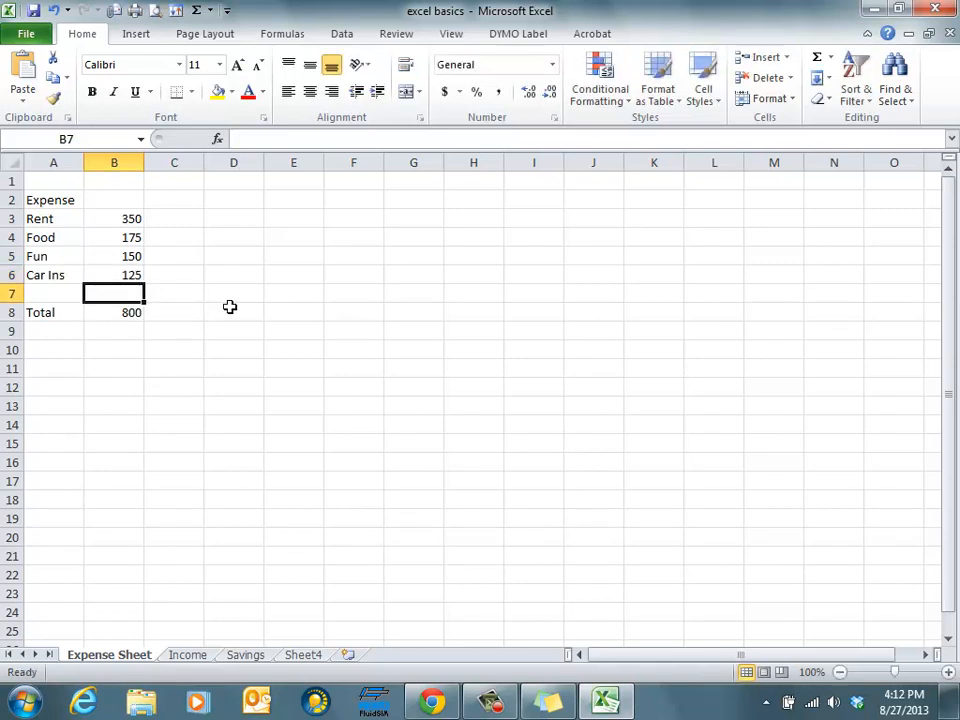